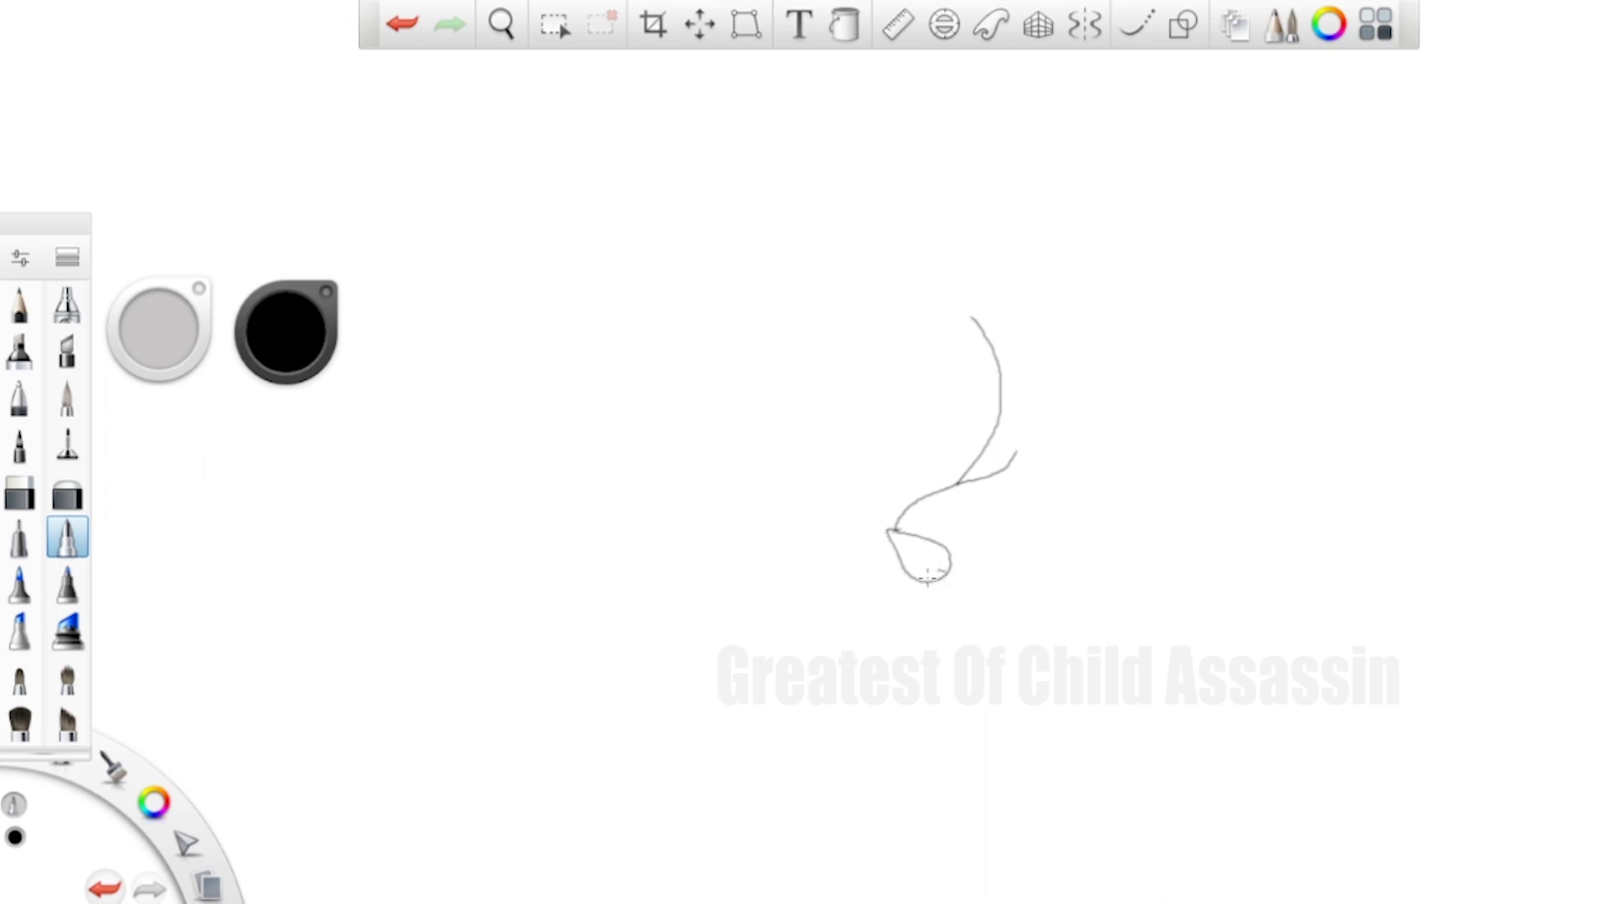
left_click_drag(937, 574, 1002, 528)
key("ctrl+z")
left_click_drag(939, 576, 1014, 545)
key("ctrl+z")
Draw the underside of the near arm, the rounded front of the belly and the large near thigh below it
mouse_move(915, 591)
left_mouse_down()
mouse_move(1023, 555)
mouse_move(995, 577)
mouse_move(1038, 588)
left_mouse_up()
left_click_drag(904, 579, 896, 681)
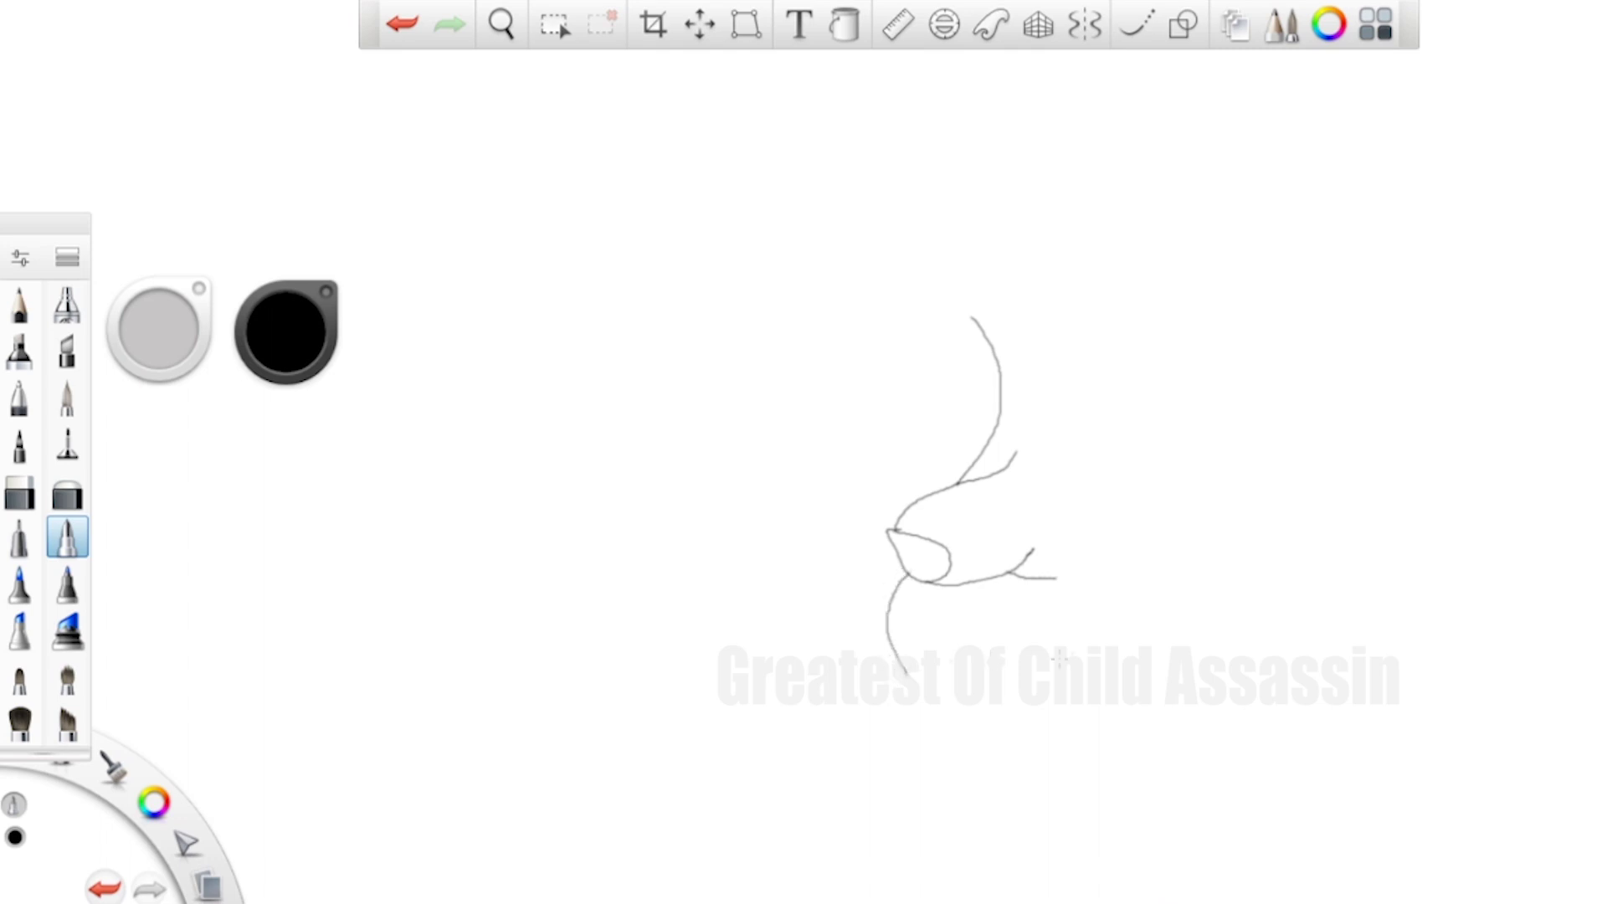
mouse_move(1134, 651)
left_mouse_down()
mouse_move(977, 657)
mouse_move(884, 693)
mouse_move(910, 744)
mouse_move(1088, 754)
left_mouse_up()
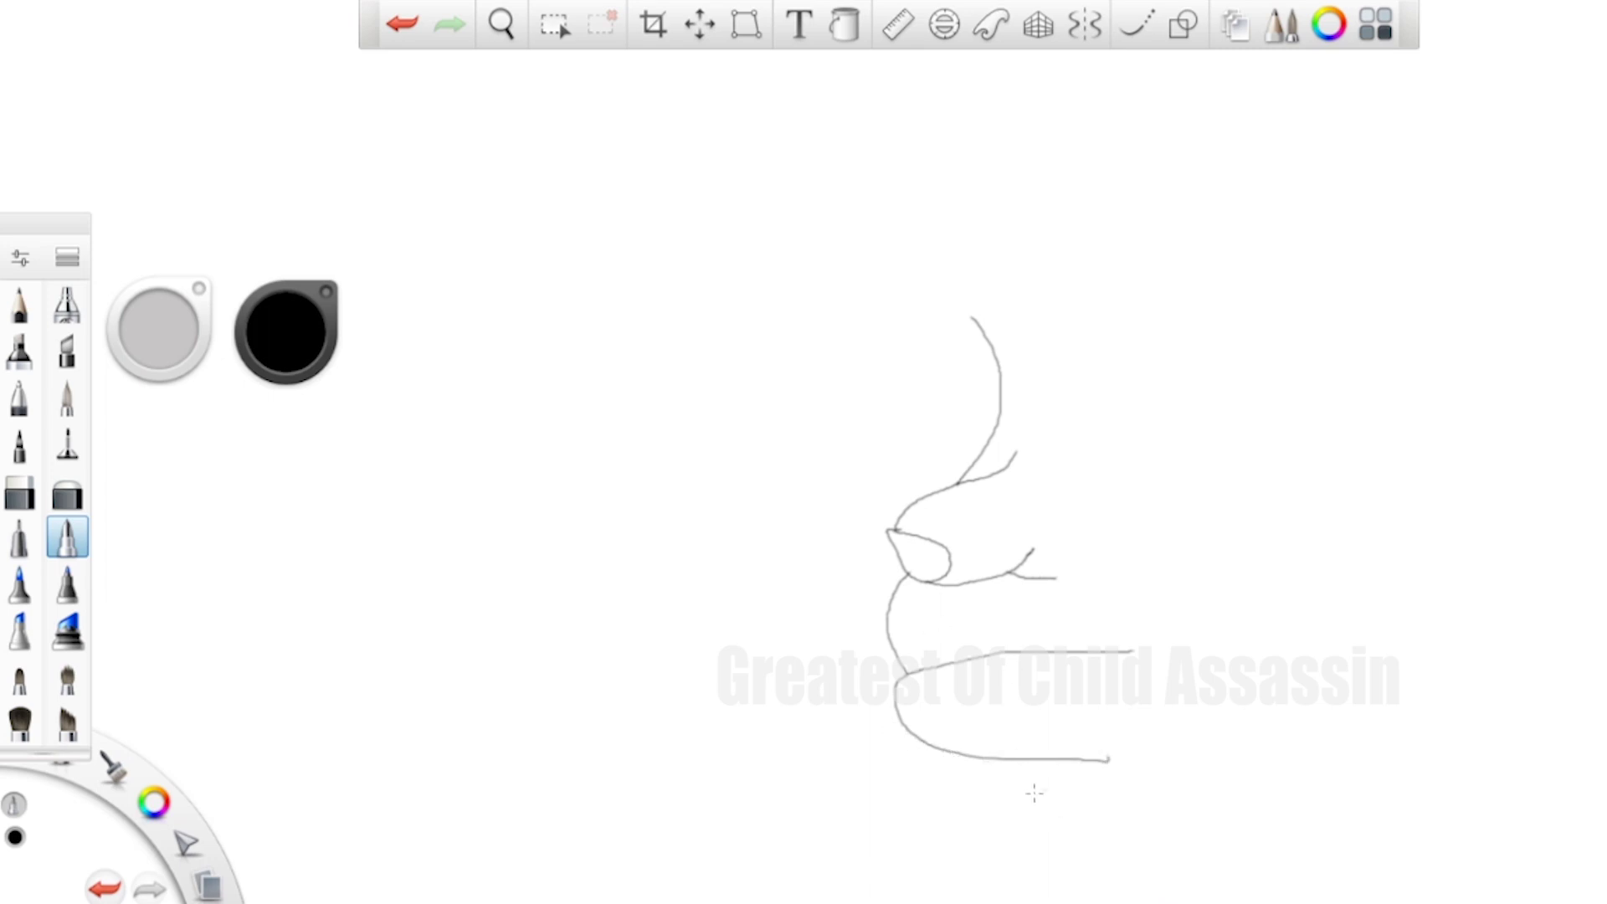
Draw the near lower leg and foot under the thigh, with a small rounded shape extending behind the heel
left_click_drag(1050, 761, 1069, 803)
key("ctrl+z")
mouse_move(1051, 761)
left_mouse_down()
mouse_move(1078, 805)
mouse_move(1042, 809)
mouse_move(1033, 844)
mouse_move(1153, 854)
mouse_move(1198, 835)
mouse_move(1195, 774)
mouse_move(1214, 795)
mouse_move(1235, 782)
mouse_move(1329, 849)
mouse_move(1305, 897)
mouse_move(1221, 899)
mouse_move(1053, 862)
left_mouse_up()
key("ctrl+z")
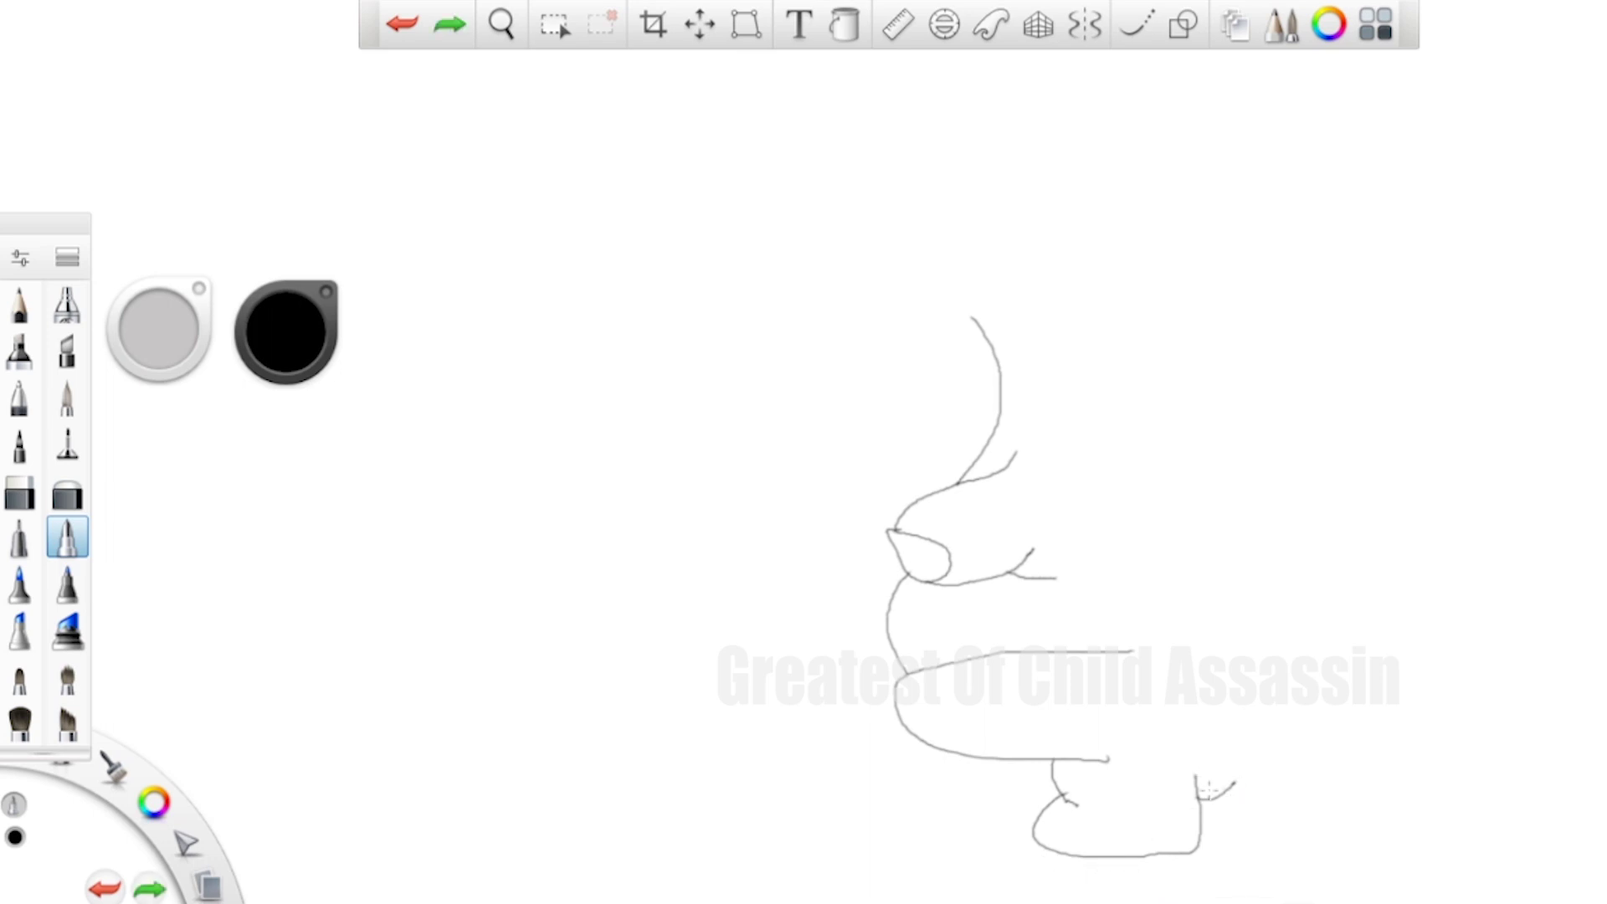
mouse_move(1212, 791)
left_mouse_down()
mouse_move(1266, 818)
mouse_move(1198, 834)
left_mouse_up()
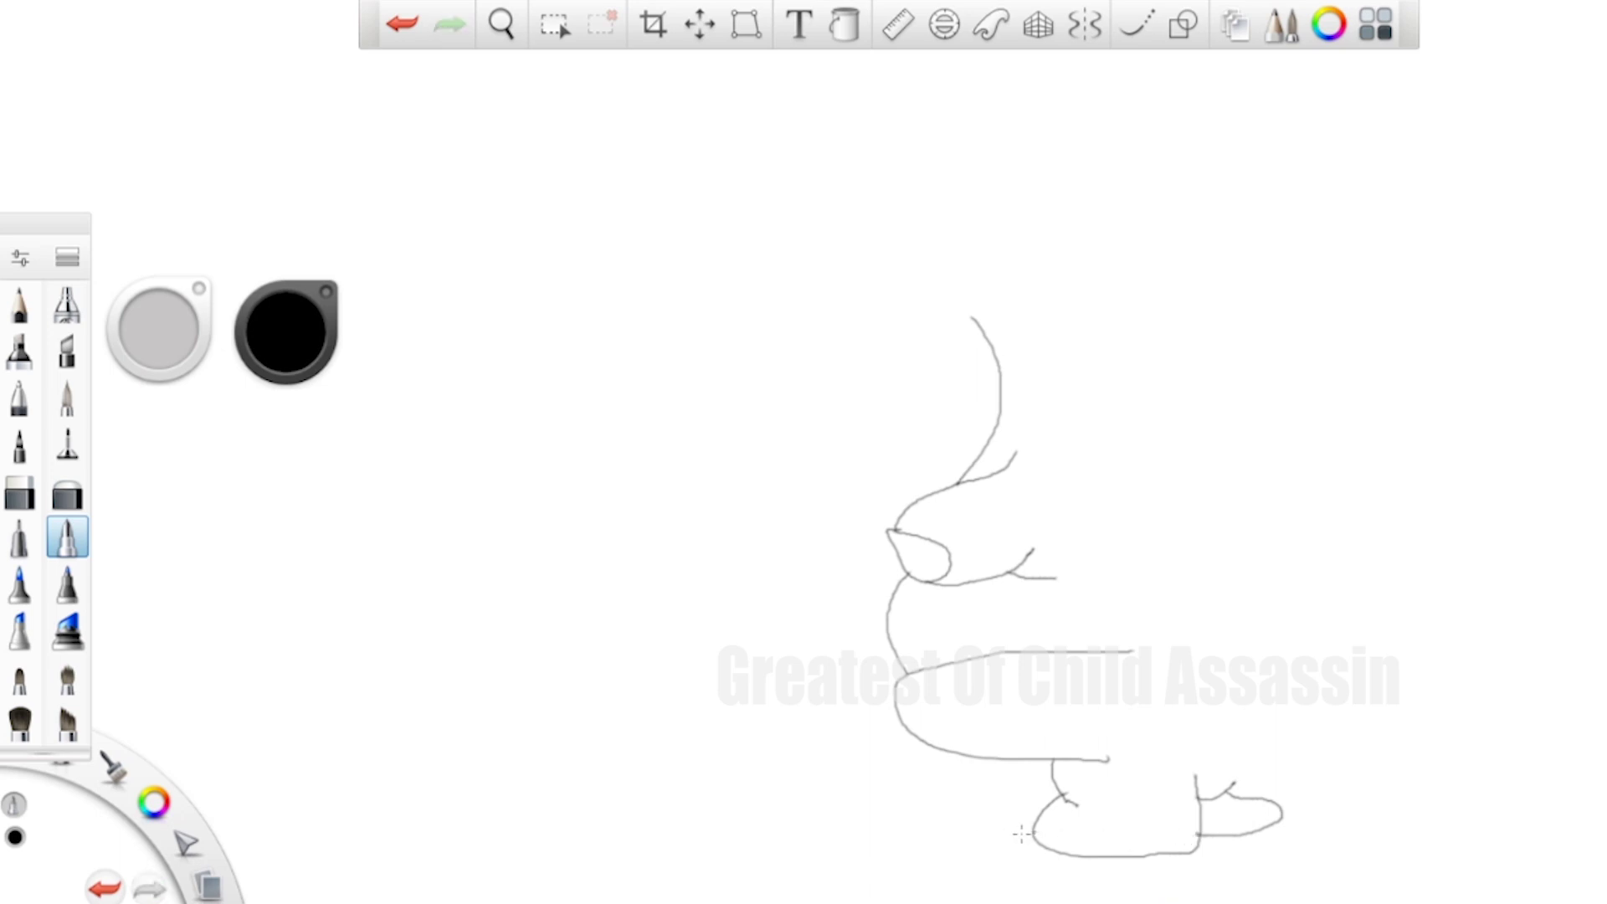
Outline the long tail curling from the lower back around beneath the feet to a rounded tip in front
mouse_move(1021, 832)
left_mouse_down()
mouse_move(827, 840)
mouse_move(702, 883)
mouse_move(843, 897)
mouse_move(1038, 880)
left_mouse_up()
key("ctrl+z")
mouse_move(1017, 831)
left_mouse_down()
mouse_move(886, 837)
mouse_move(710, 890)
mouse_move(726, 903)
mouse_move(828, 877)
mouse_move(1238, 891)
mouse_move(1369, 873)
mouse_move(1406, 849)
mouse_move(1420, 792)
mouse_move(1404, 739)
mouse_move(1374, 710)
mouse_move(1265, 697)
left_mouse_up()
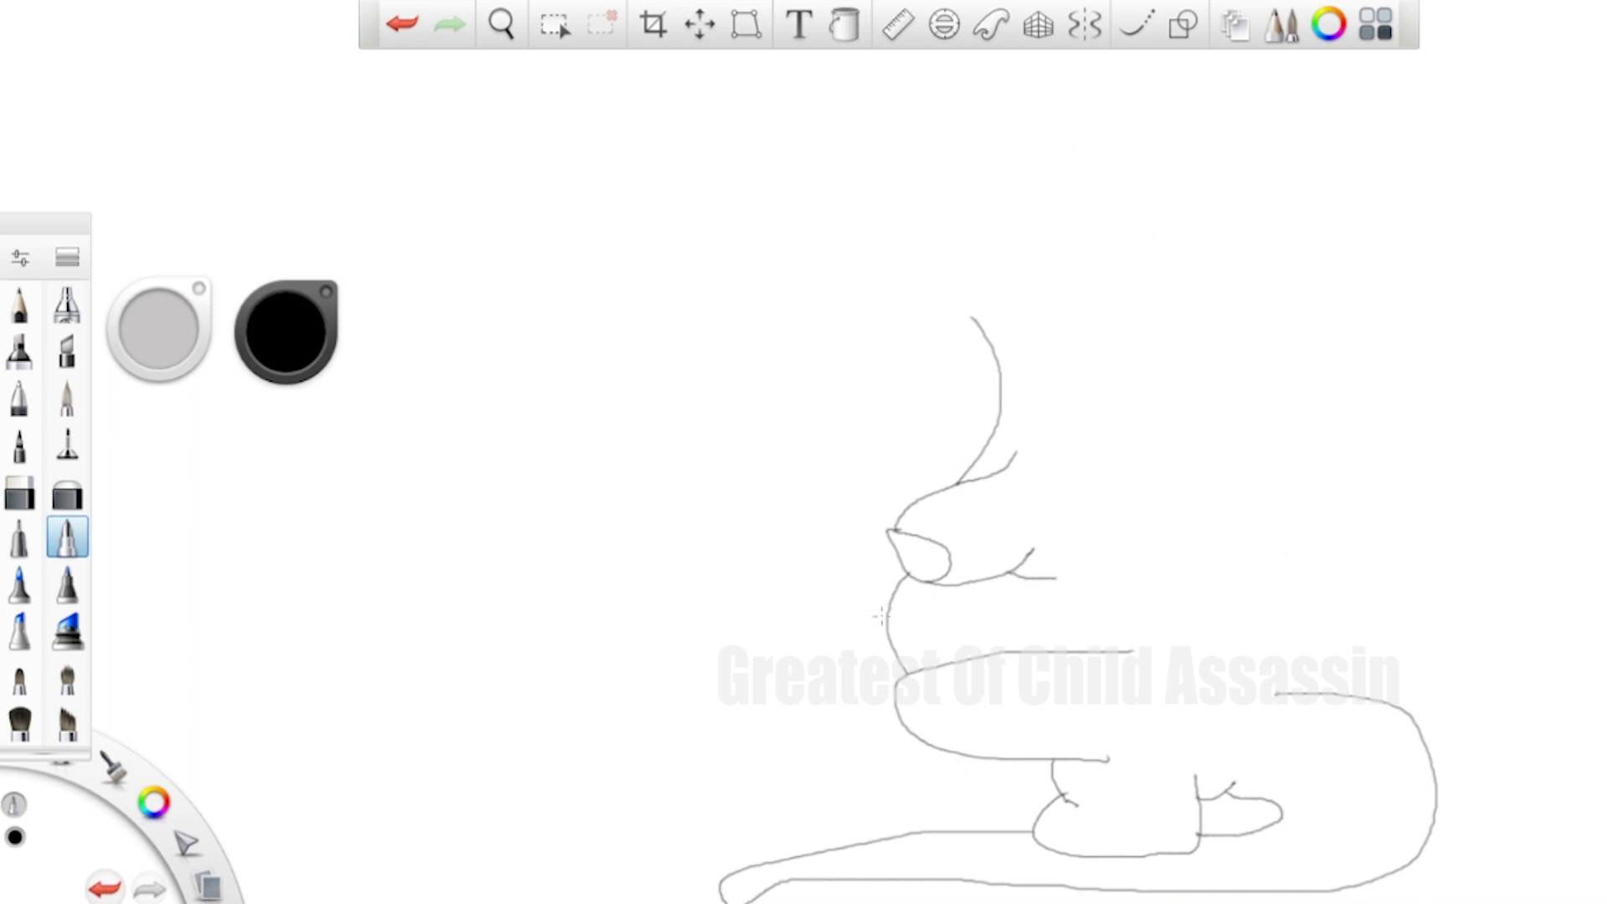
Draw the far leg bulging out in front of the belly and add curved toes to both feet
mouse_move(875, 626)
left_mouse_down()
mouse_move(815, 648)
mouse_move(801, 713)
mouse_move(905, 780)
mouse_move(889, 795)
mouse_move(909, 799)
mouse_move(870, 819)
mouse_move(915, 842)
left_mouse_up()
key("ctrl+z")
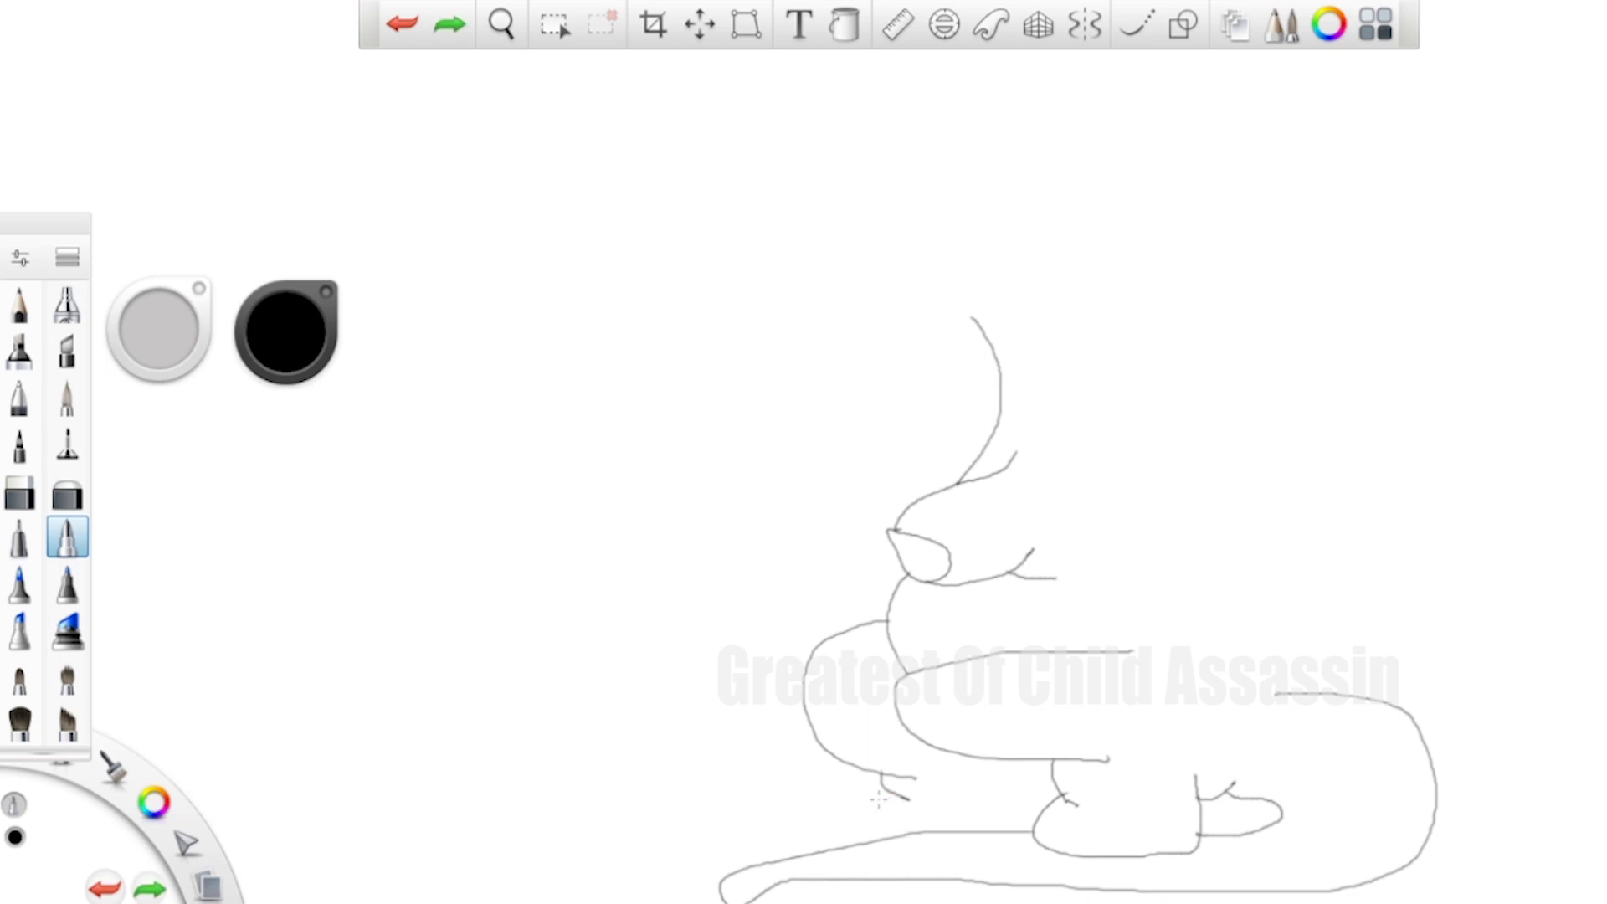
left_click_drag(877, 792, 918, 831)
mouse_move(889, 793)
left_mouse_down()
mouse_move(908, 810)
mouse_move(893, 817)
mouse_move(929, 818)
mouse_move(921, 835)
left_mouse_up()
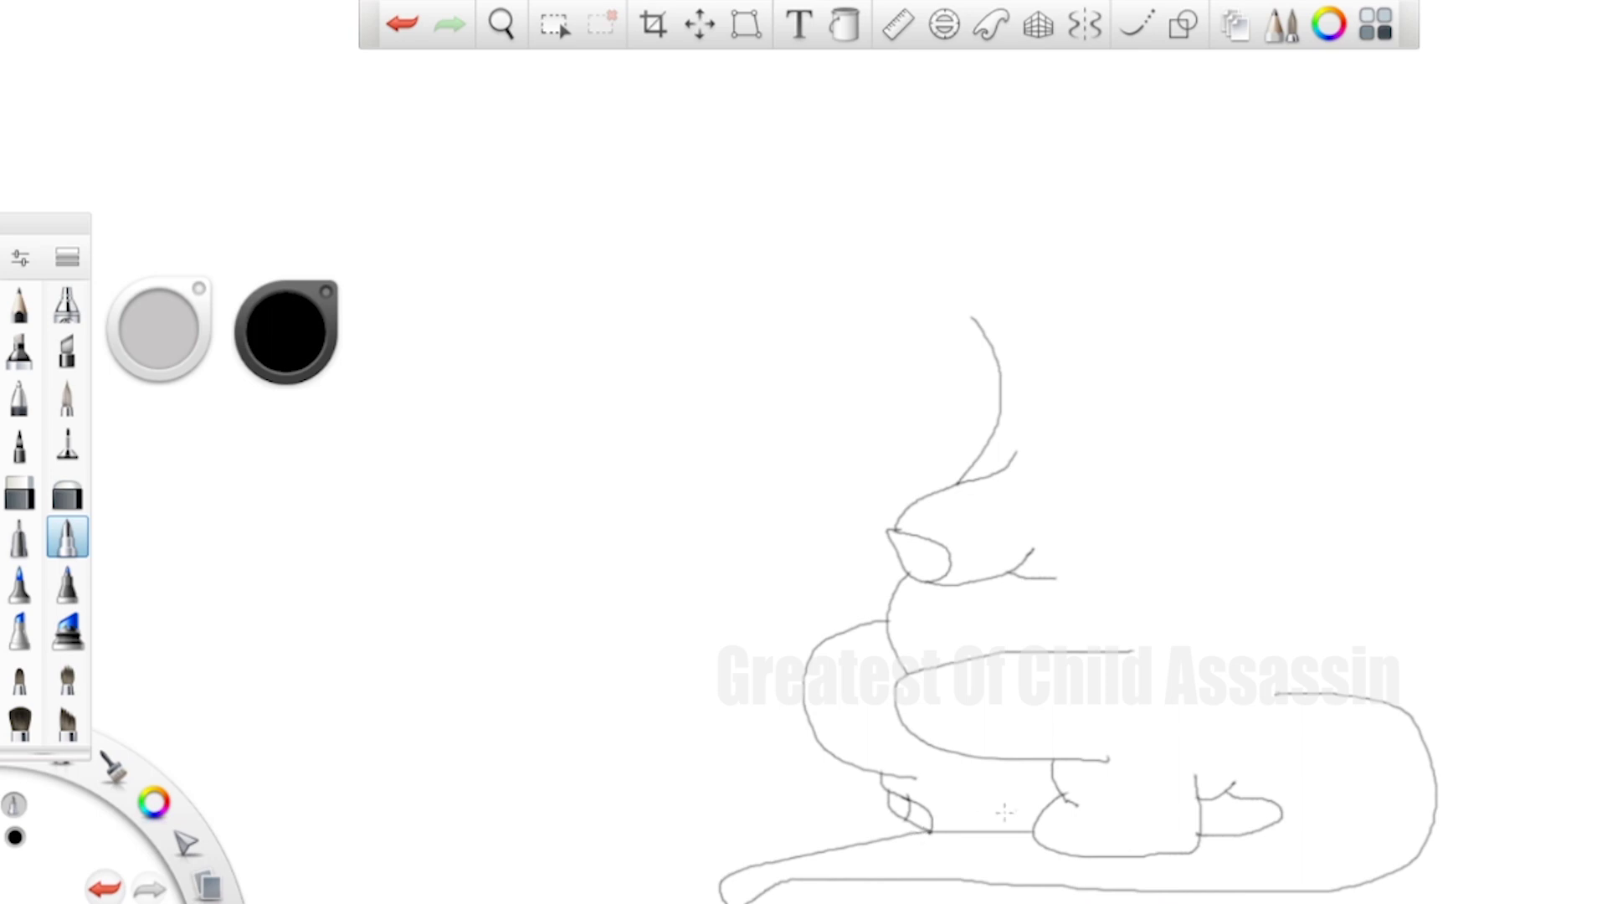
mouse_move(1053, 825)
left_mouse_down()
mouse_move(1039, 852)
mouse_move(1069, 819)
mouse_move(1088, 853)
left_mouse_up()
left_click_drag(1081, 826, 1121, 855)
Draw the far arm behind the near one, add fingers to both hands and put three small marks on the near arm
mouse_move(988, 438)
left_mouse_down()
mouse_move(885, 466)
mouse_move(849, 522)
mouse_move(889, 563)
left_mouse_up()
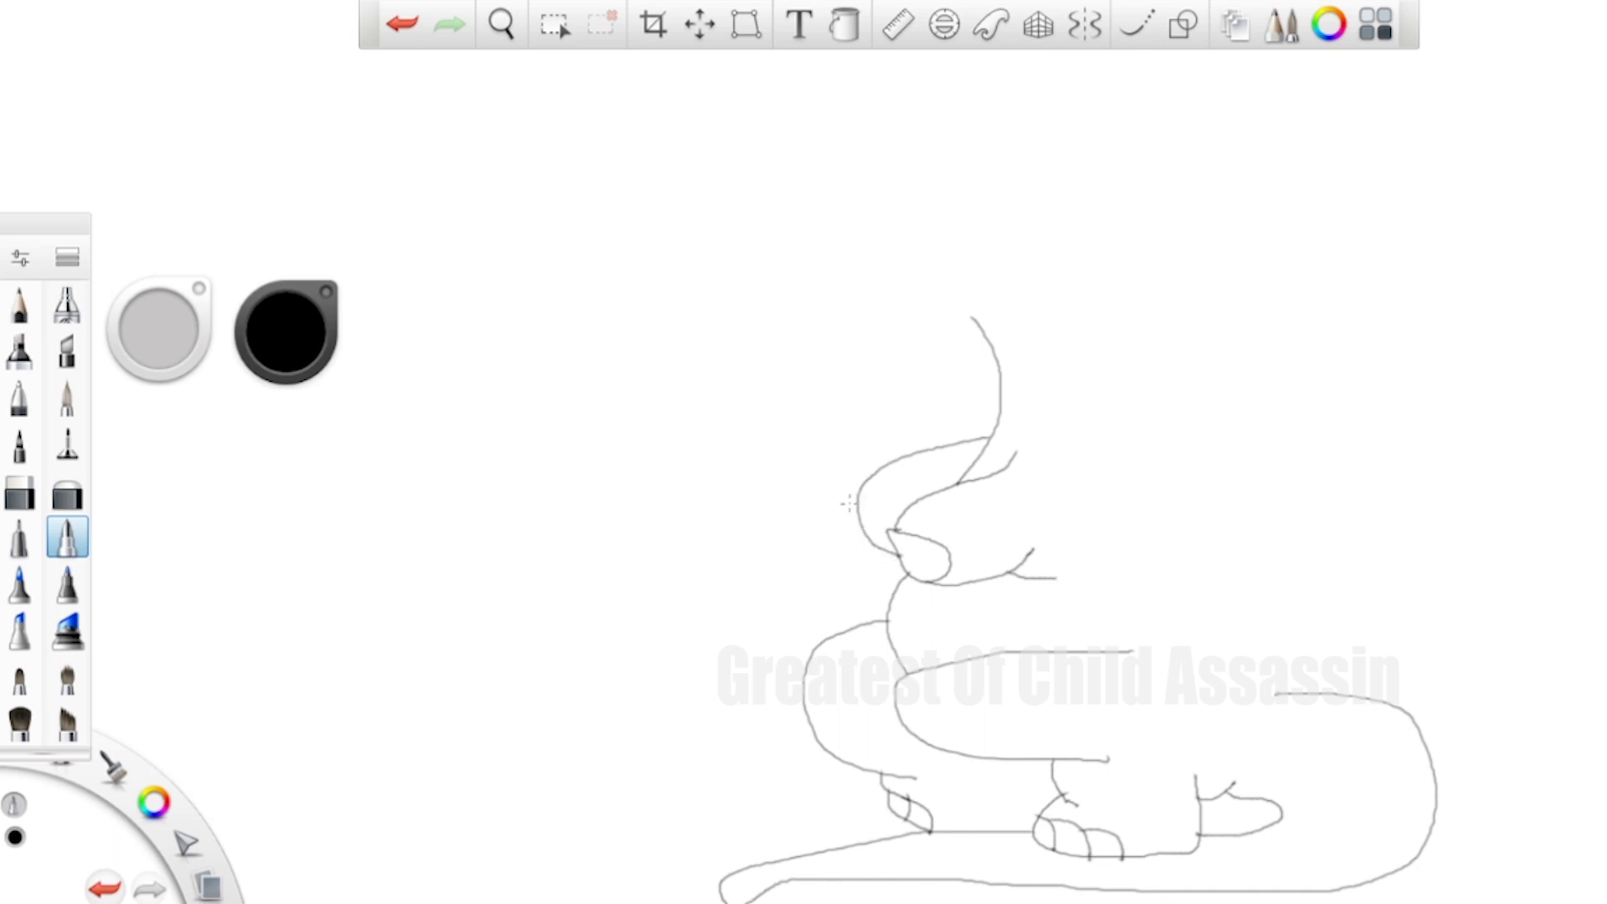
mouse_move(853, 497)
left_mouse_down()
mouse_move(887, 516)
mouse_move(892, 548)
left_mouse_up()
mouse_move(871, 489)
left_mouse_down()
mouse_move(872, 515)
mouse_move(896, 501)
mouse_move(889, 525)
left_mouse_up()
mouse_move(902, 513)
left_mouse_down()
mouse_move(915, 552)
mouse_move(915, 520)
mouse_move(934, 555)
mouse_move(947, 532)
mouse_move(937, 569)
left_mouse_up()
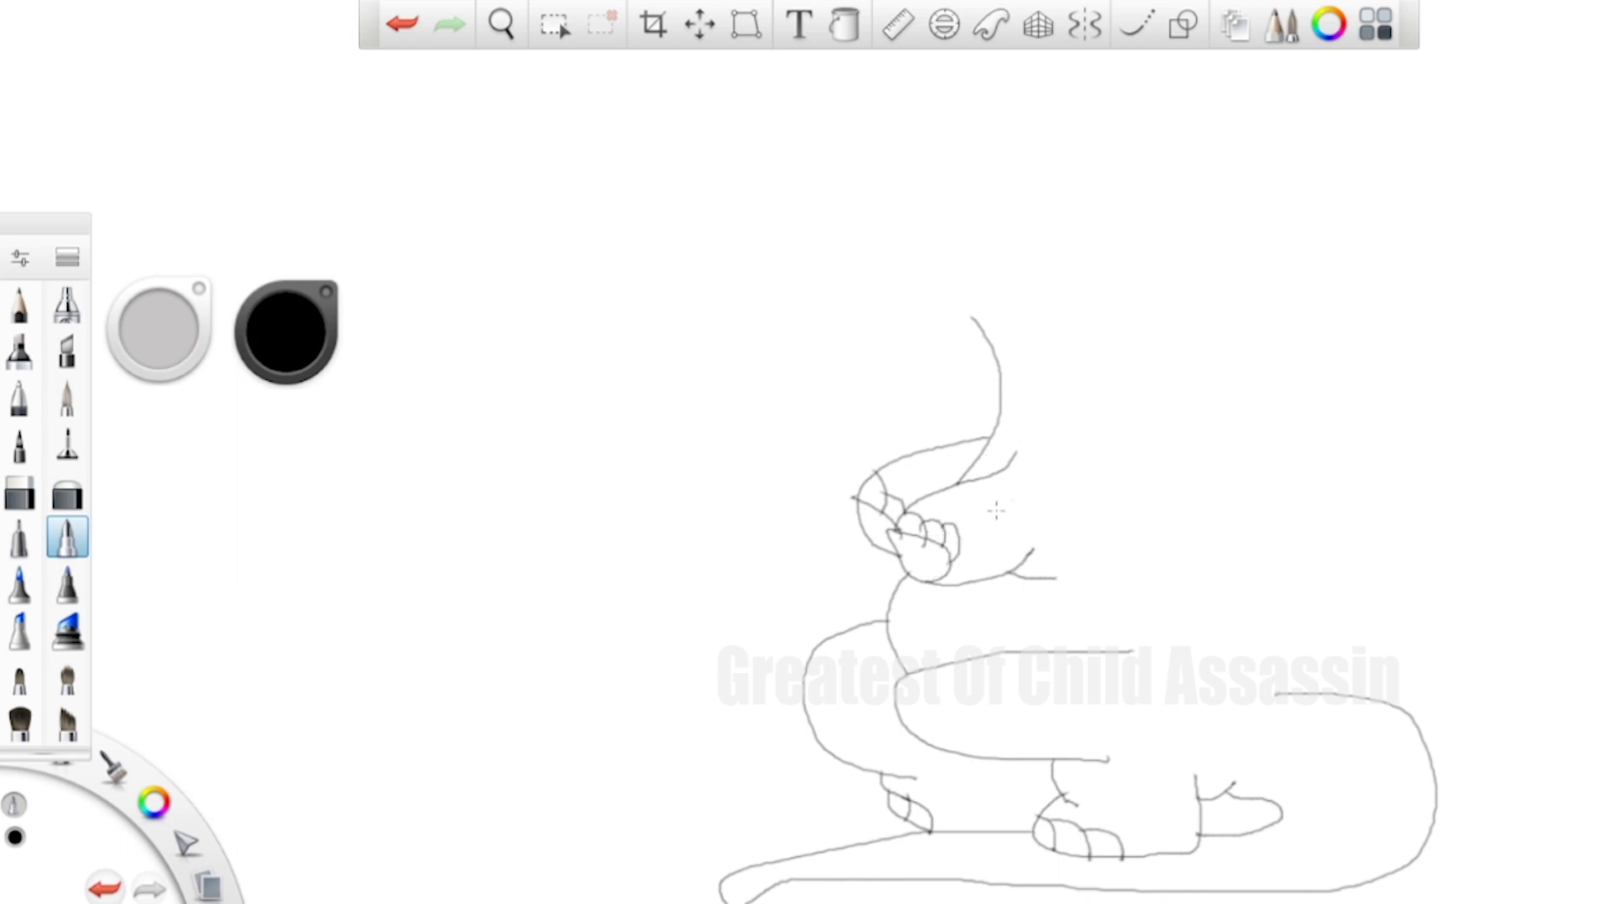
left_click(1010, 503)
left_click(1016, 502)
left_click(1022, 500)
Outline the head with its rounded snout and the back down to the tail, and draw the open mouth
mouse_move(971, 305)
left_mouse_down()
mouse_move(930, 348)
mouse_move(880, 327)
left_mouse_up()
mouse_move(934, 284)
left_mouse_down()
mouse_move(807, 346)
mouse_move(750, 328)
mouse_move(739, 269)
mouse_move(778, 251)
mouse_move(827, 149)
mouse_move(956, 123)
mouse_move(1023, 143)
mouse_move(1102, 267)
mouse_move(1155, 507)
mouse_move(1241, 685)
left_mouse_up()
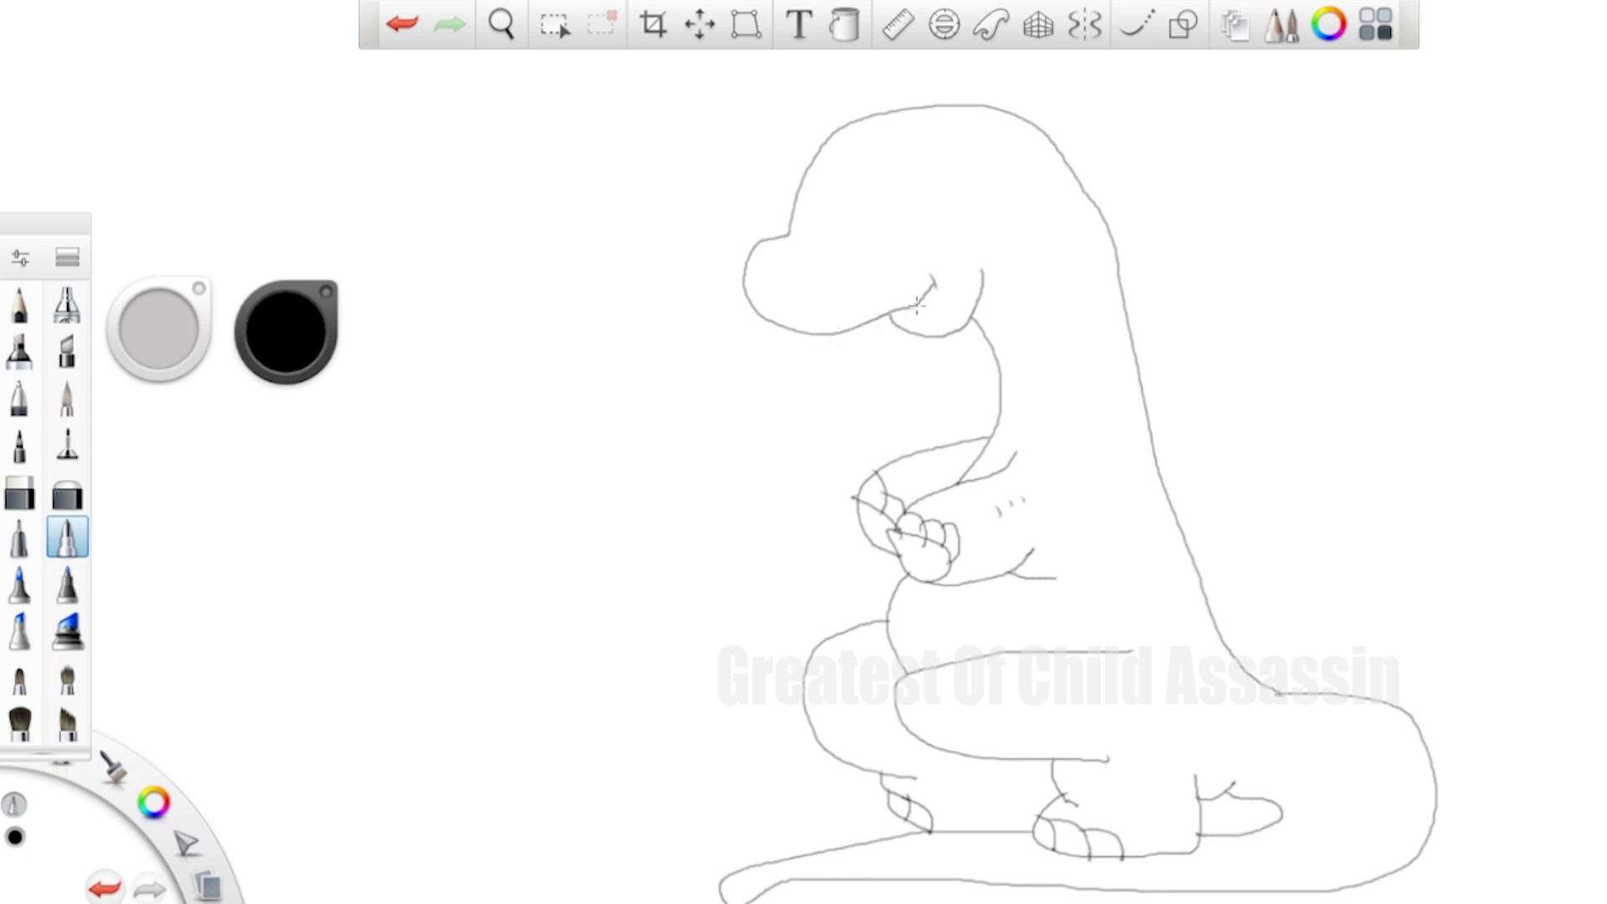
mouse_move(931, 289)
left_mouse_down()
mouse_move(931, 313)
mouse_move(892, 315)
mouse_move(906, 314)
left_mouse_up()
Add nostrils, oval eyes with dark pupils and eyebrows to the face, and dashed contour lines along the back
mouse_move(778, 276)
left_mouse_down()
mouse_move(817, 280)
mouse_move(843, 237)
mouse_move(900, 243)
mouse_move(831, 167)
mouse_move(840, 219)
mouse_move(823, 243)
mouse_move(866, 216)
mouse_move(888, 168)
mouse_move(893, 222)
mouse_move(873, 246)
left_mouse_up()
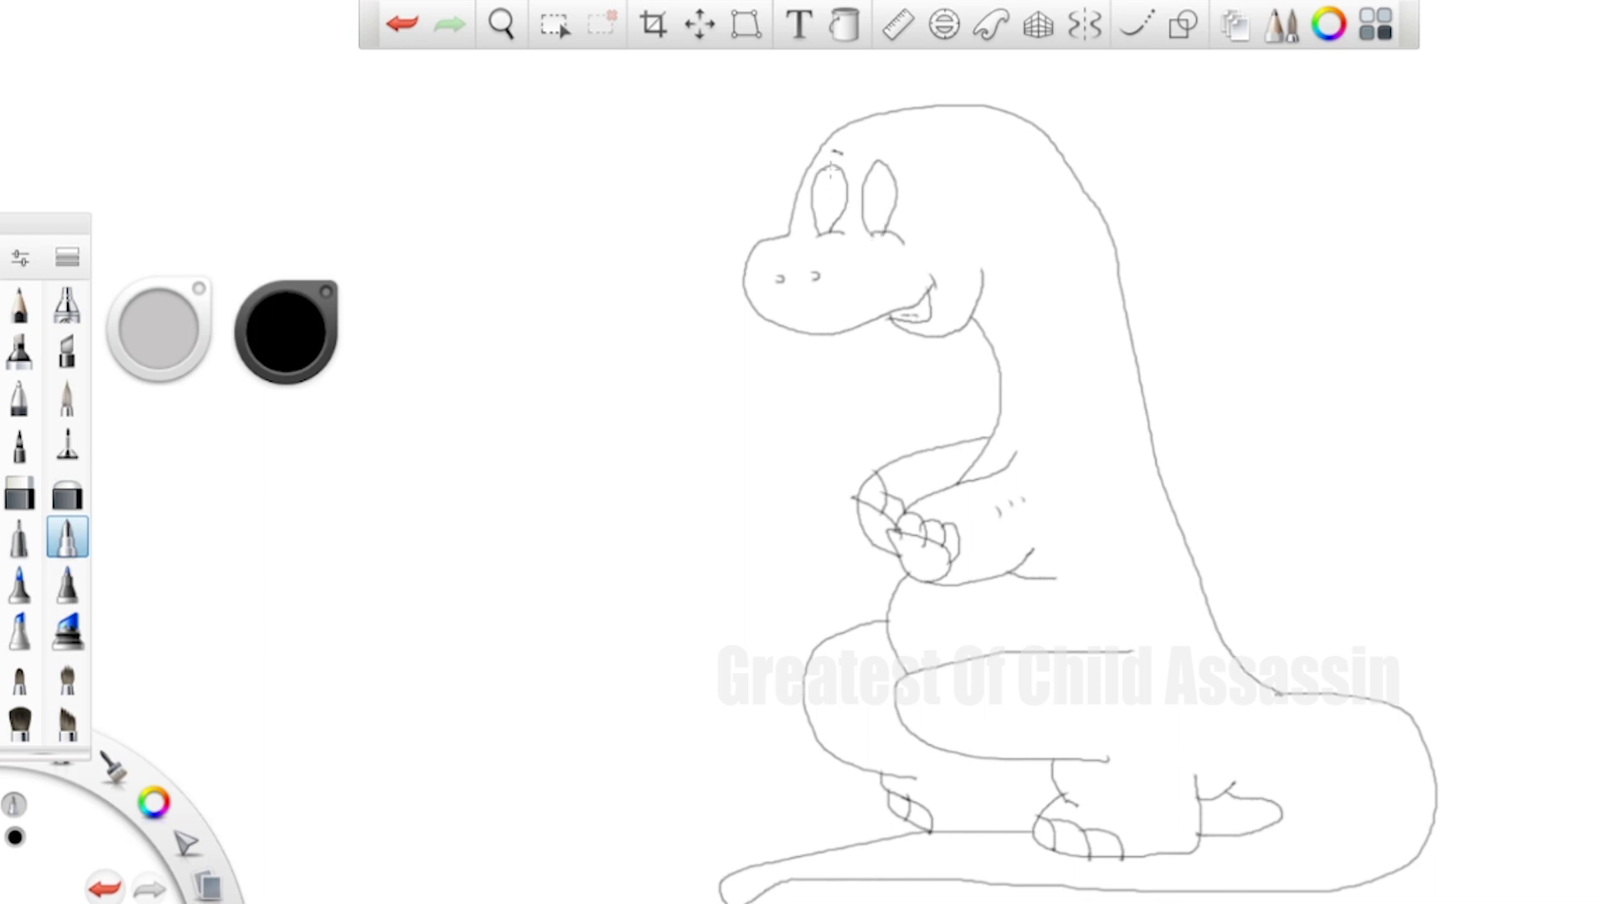
left_click_drag(834, 152, 848, 156)
left_click_drag(829, 195, 833, 209)
mouse_move(1103, 496)
left_mouse_down()
mouse_move(1106, 532)
mouse_move(1180, 626)
left_mouse_up()
left_click_drag(1077, 342, 1087, 420)
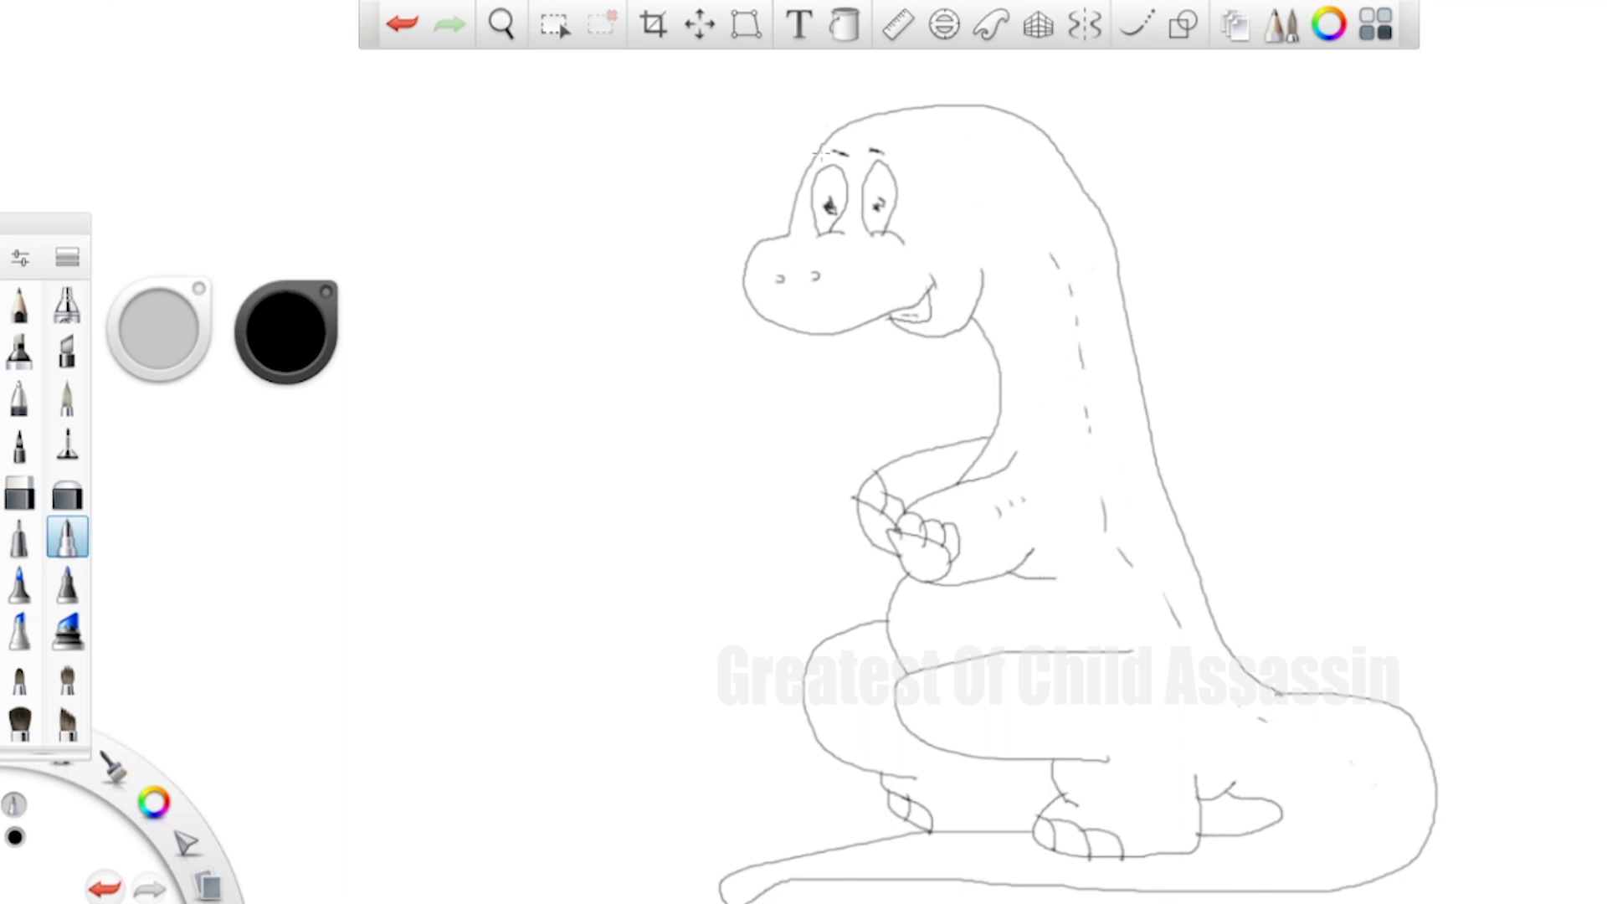
Flood fill the dinosaur's main body with a muted orange
left_click(844, 25)
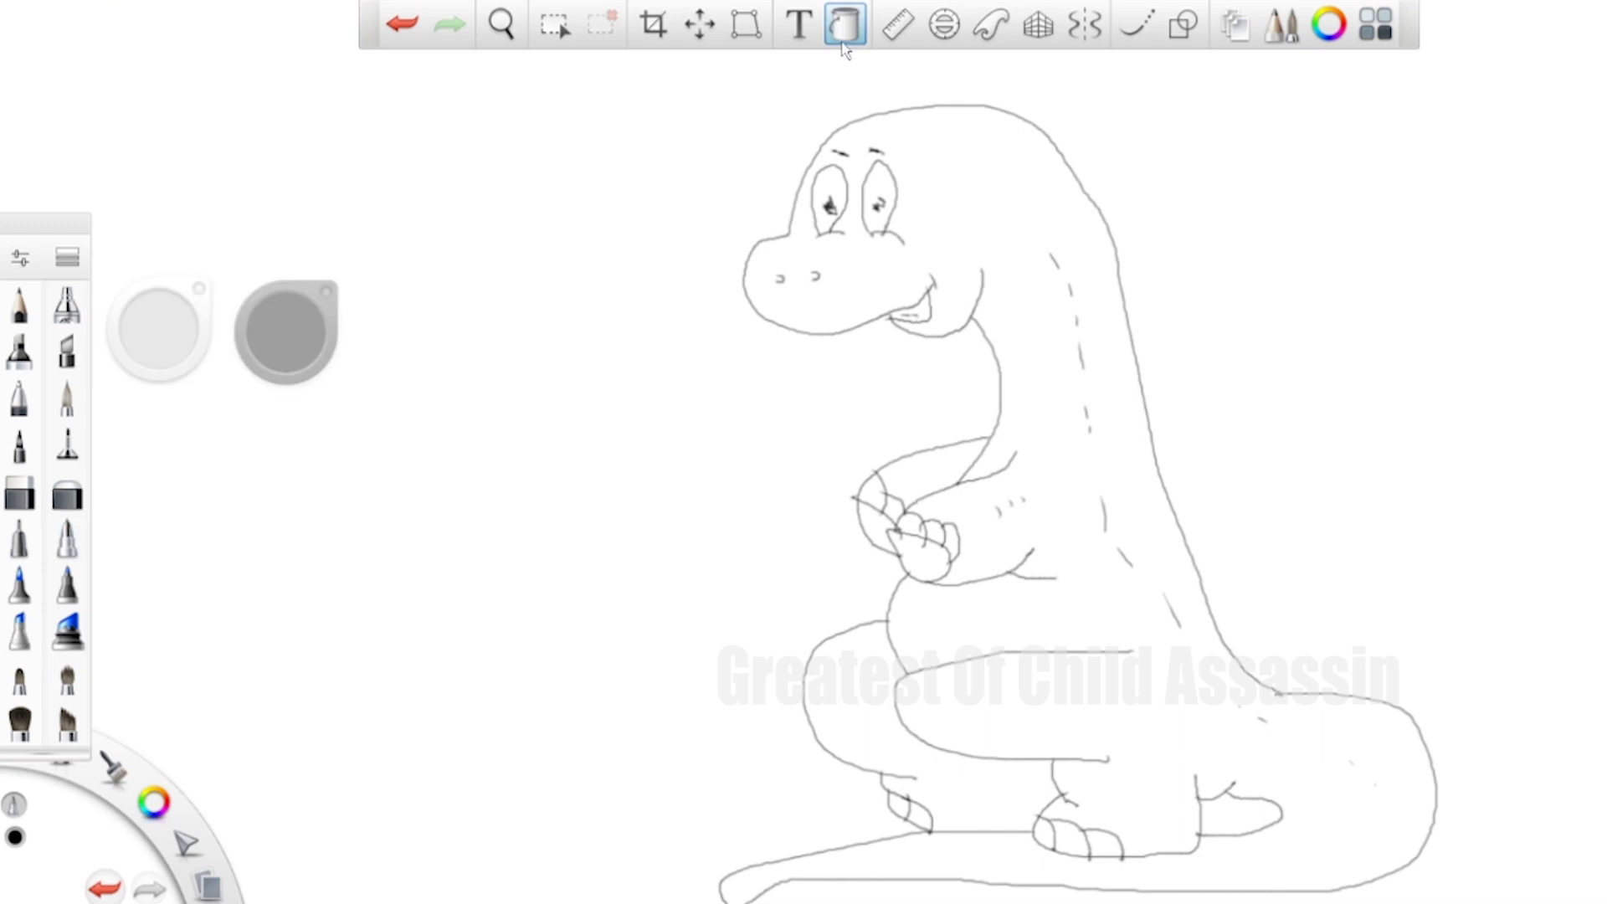
left_click(307, 340)
left_click(320, 336)
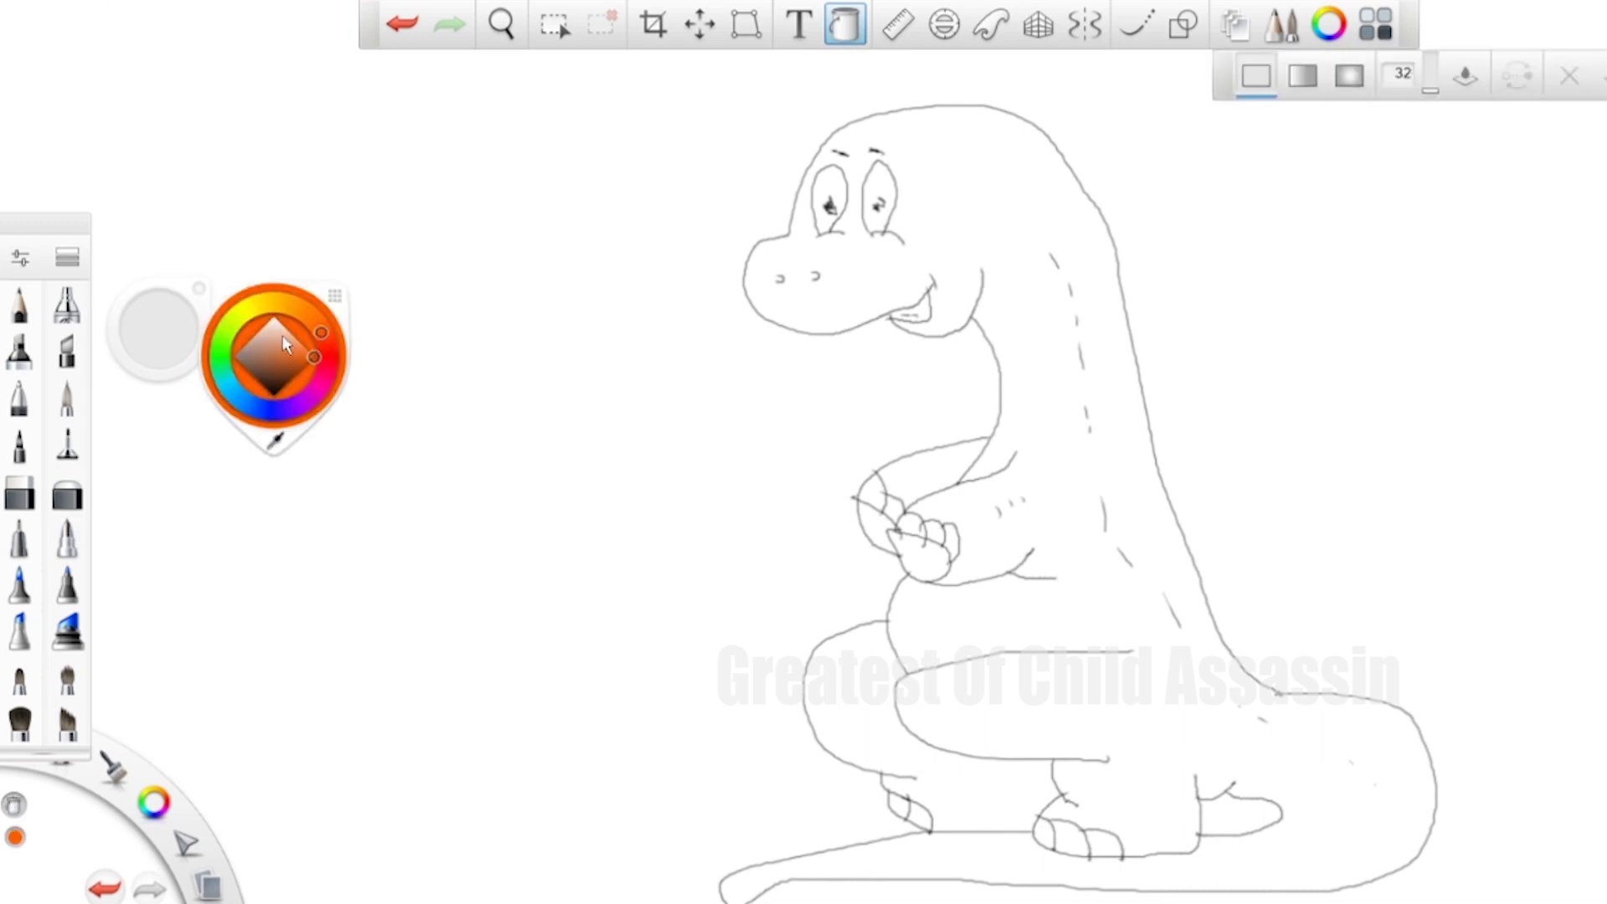
left_click(269, 334)
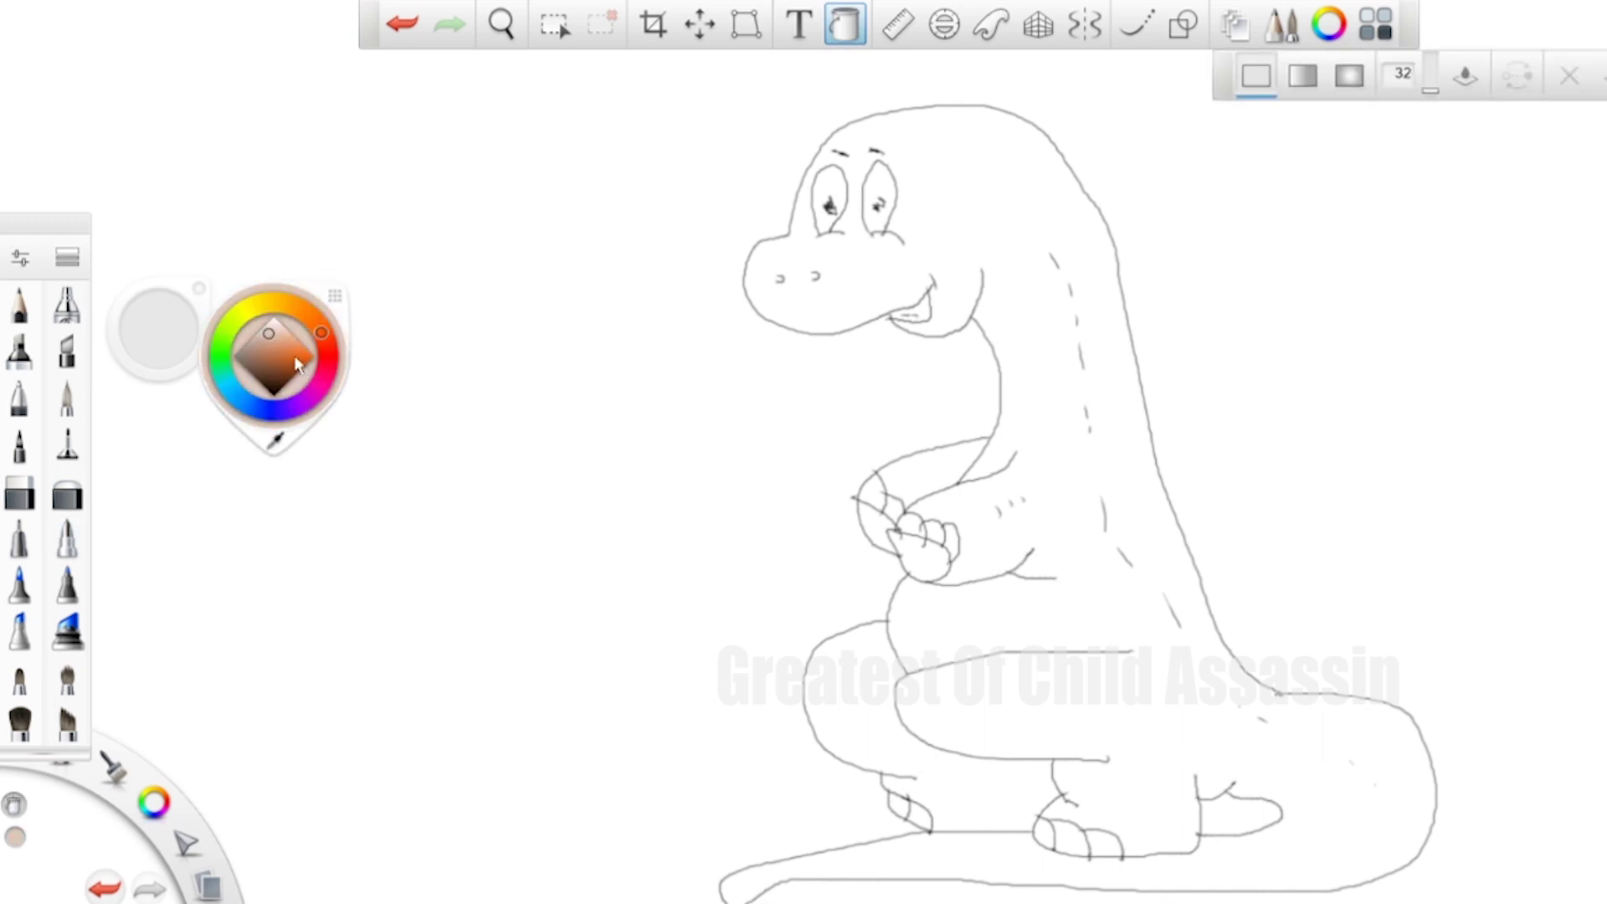
left_click(283, 348)
left_click(1058, 406)
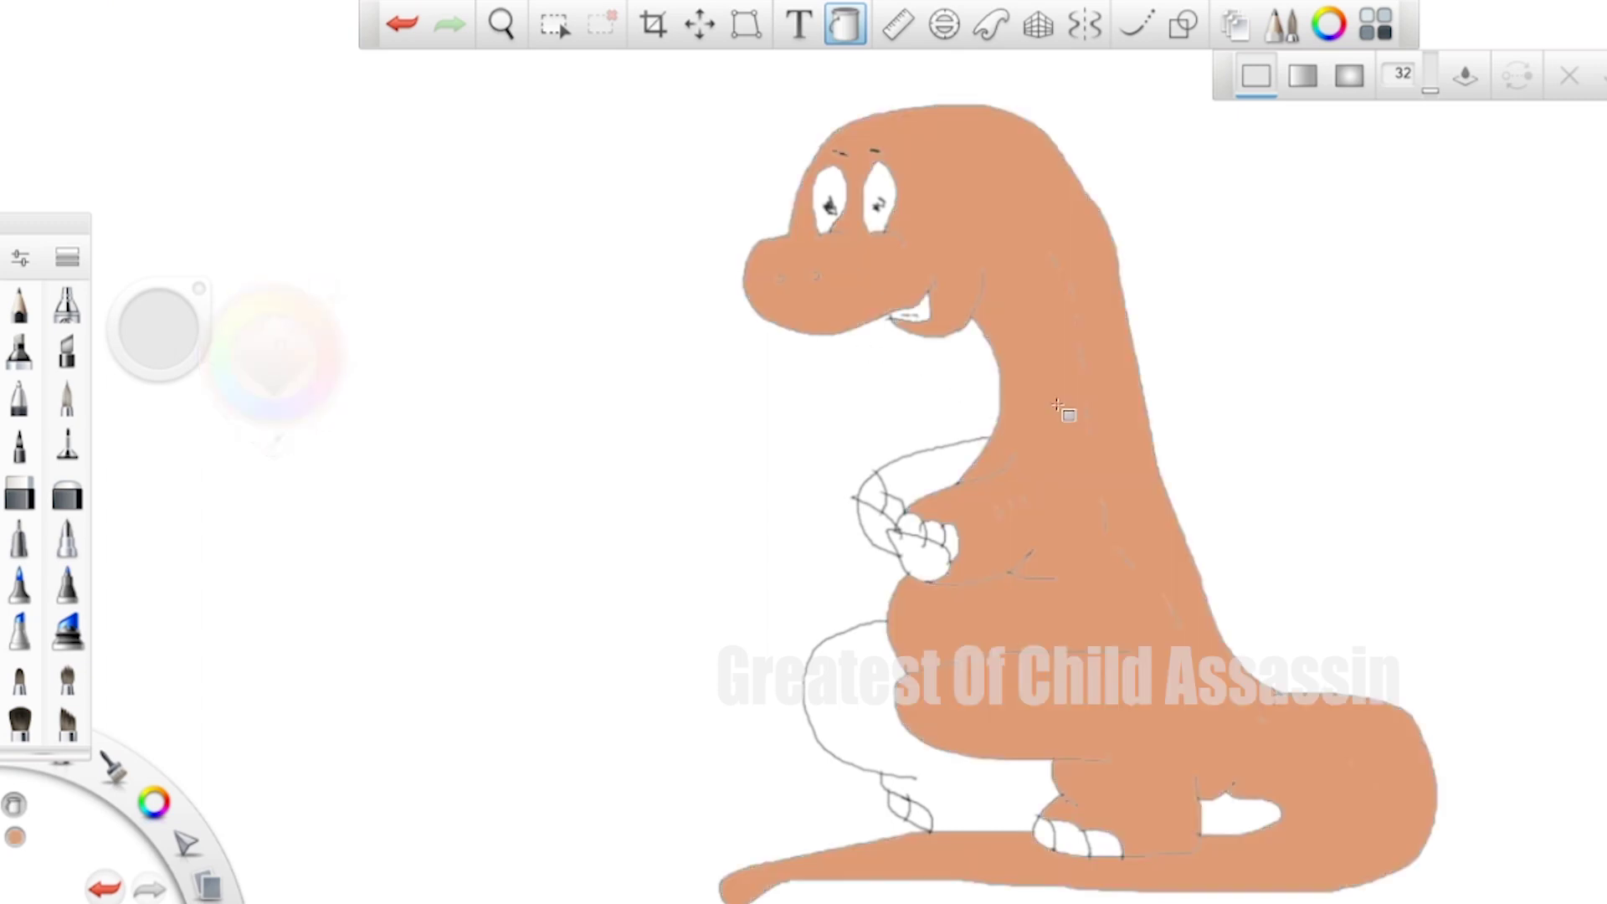
Fill the dinosaur's main body, far leg and far arm with a pale peach
left_click(293, 332)
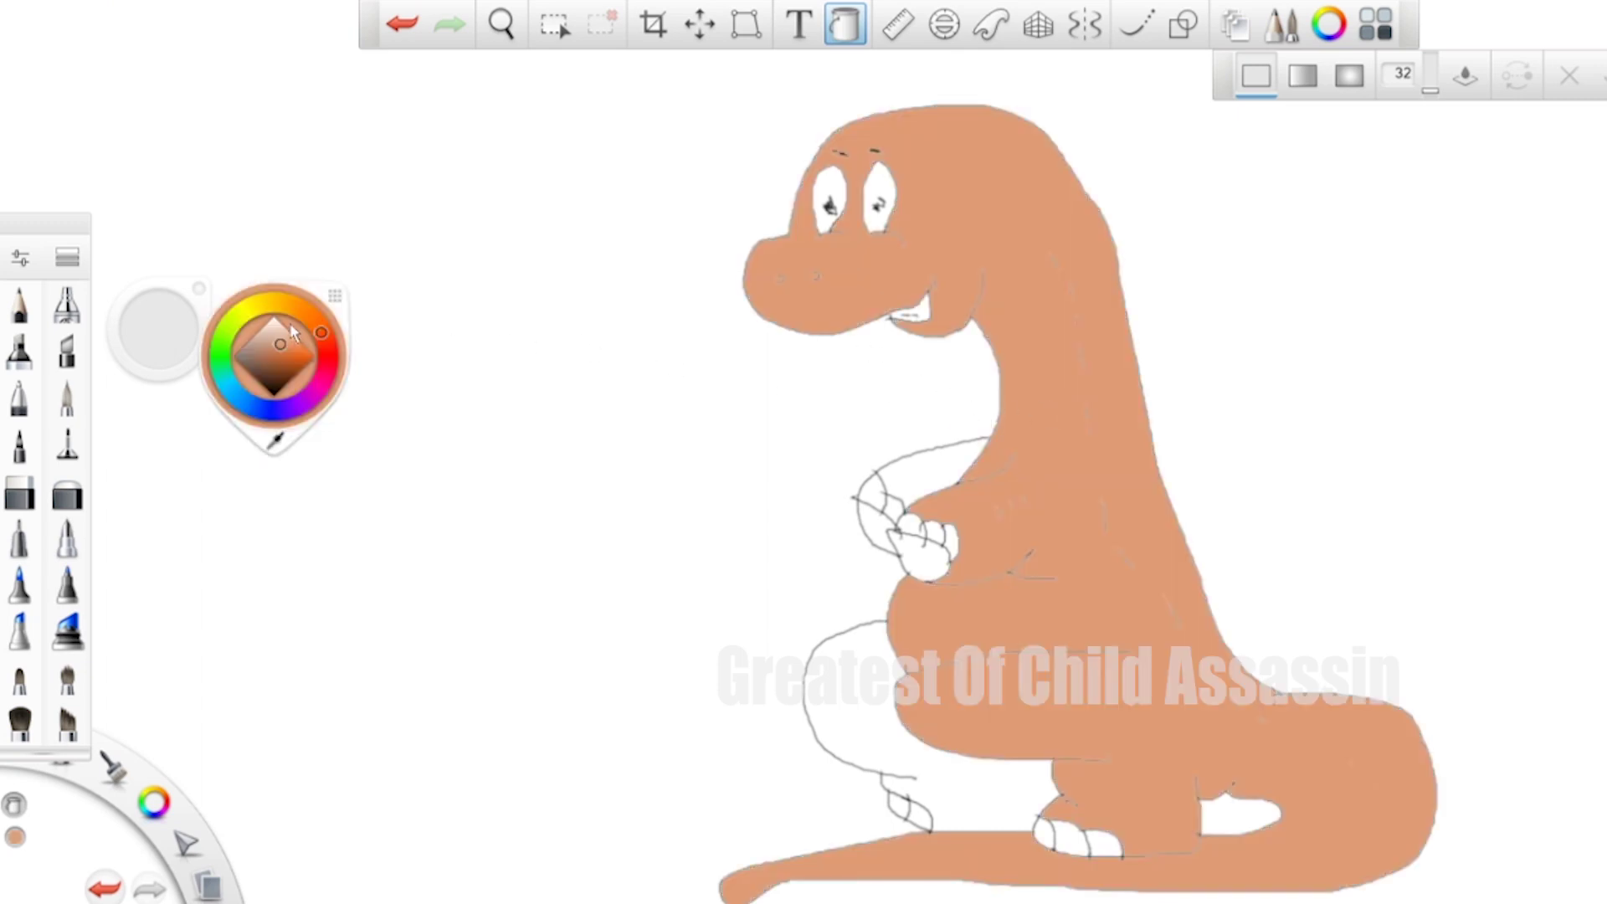
left_click(280, 333)
left_click(1005, 332)
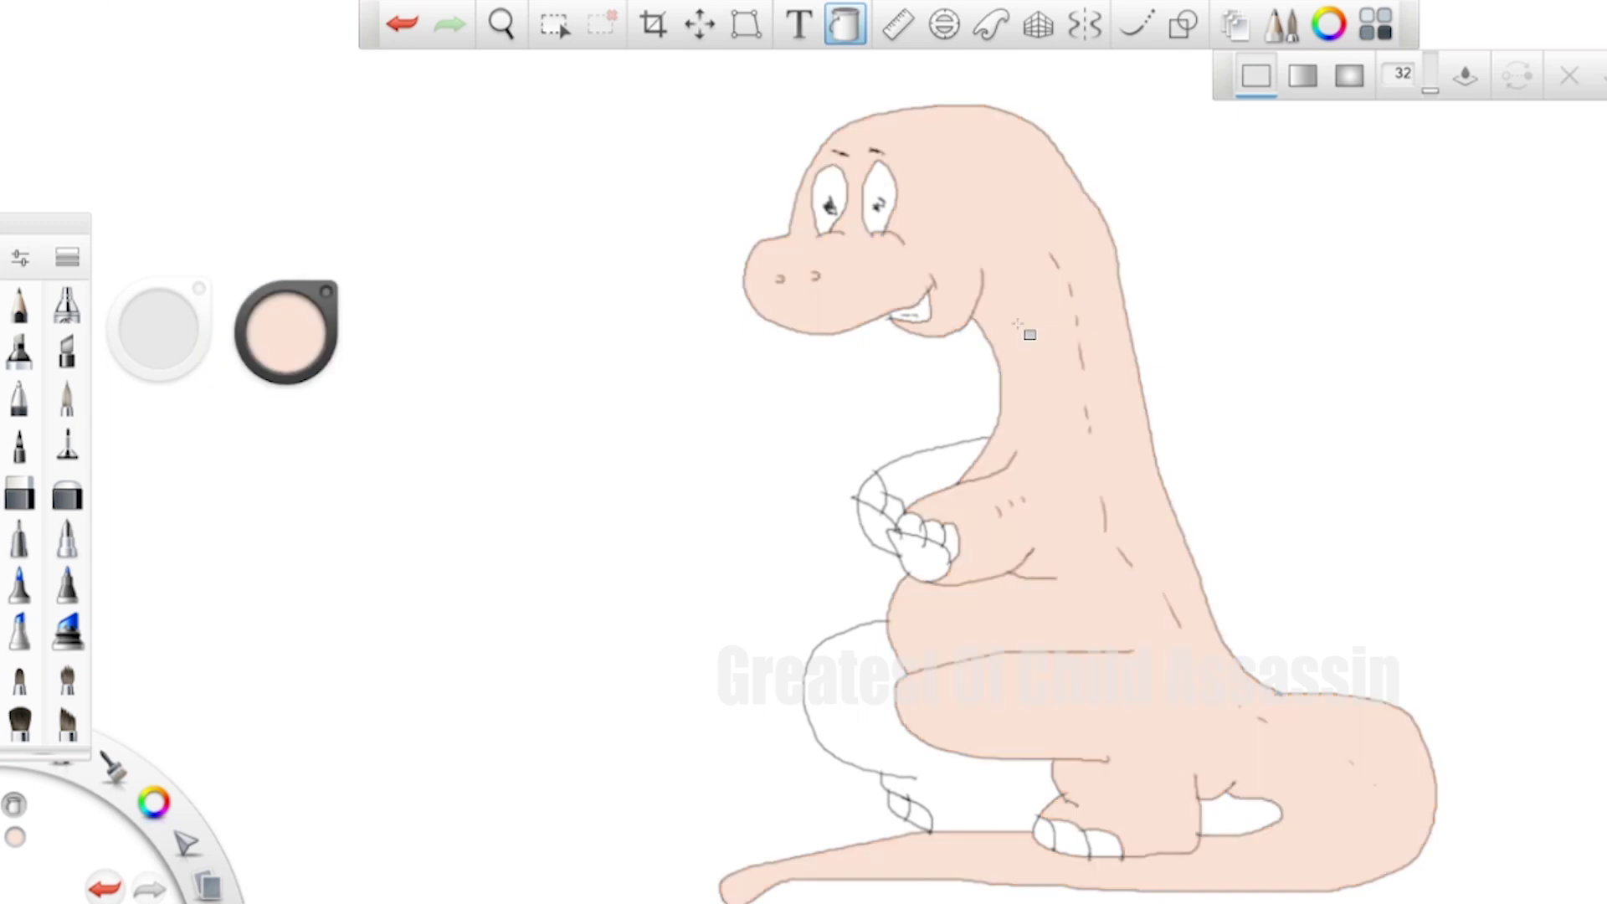
left_click(863, 673)
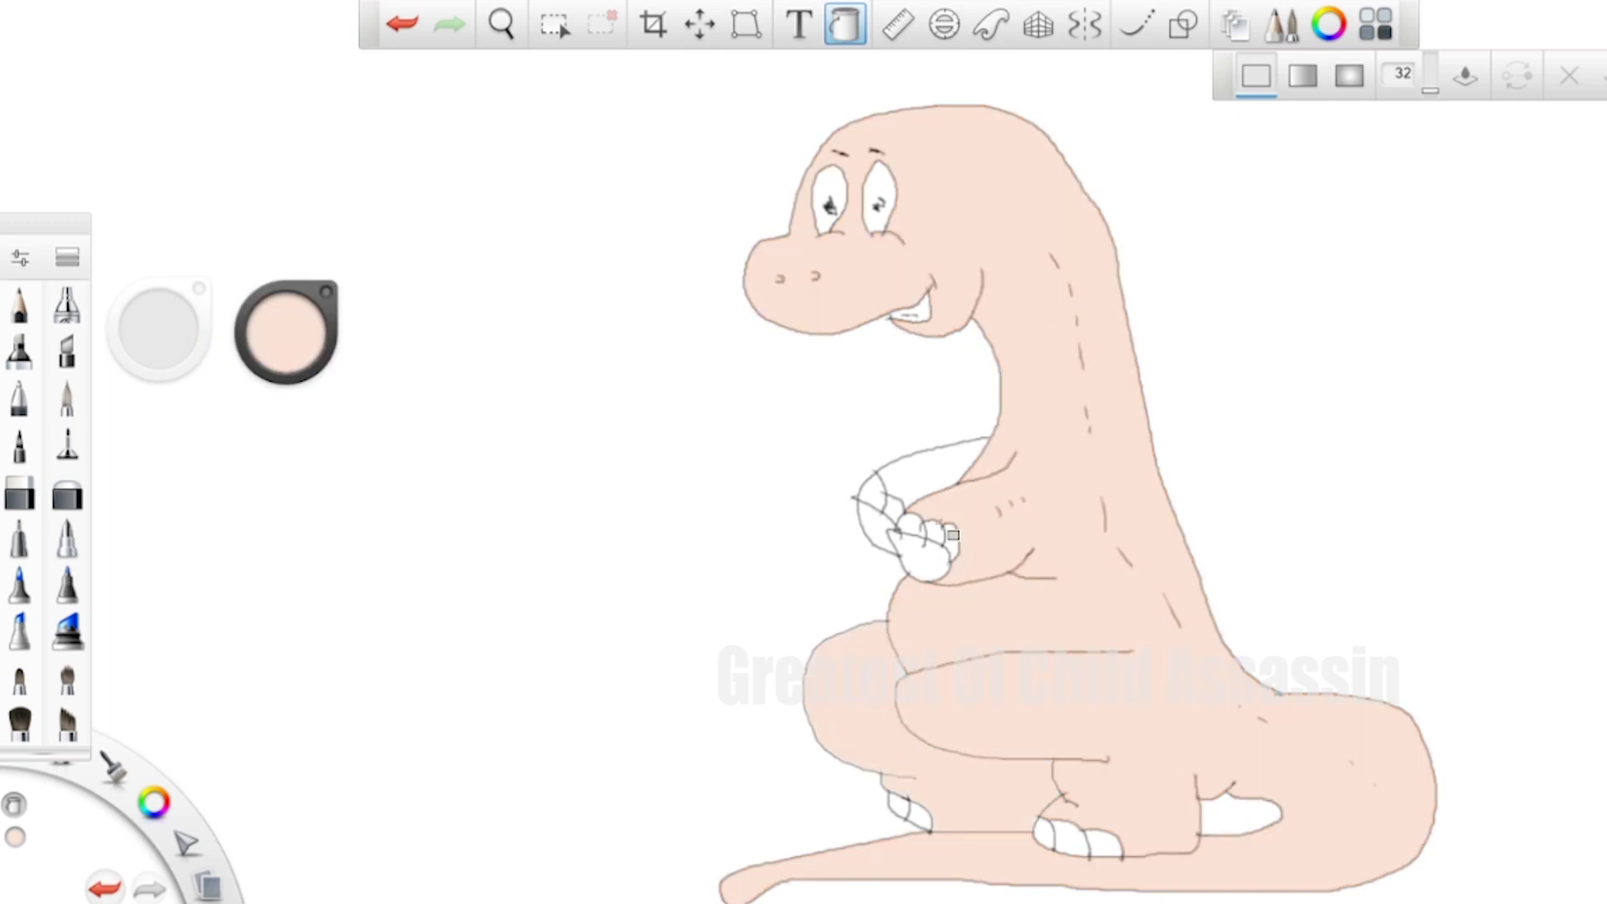
left_click(913, 484)
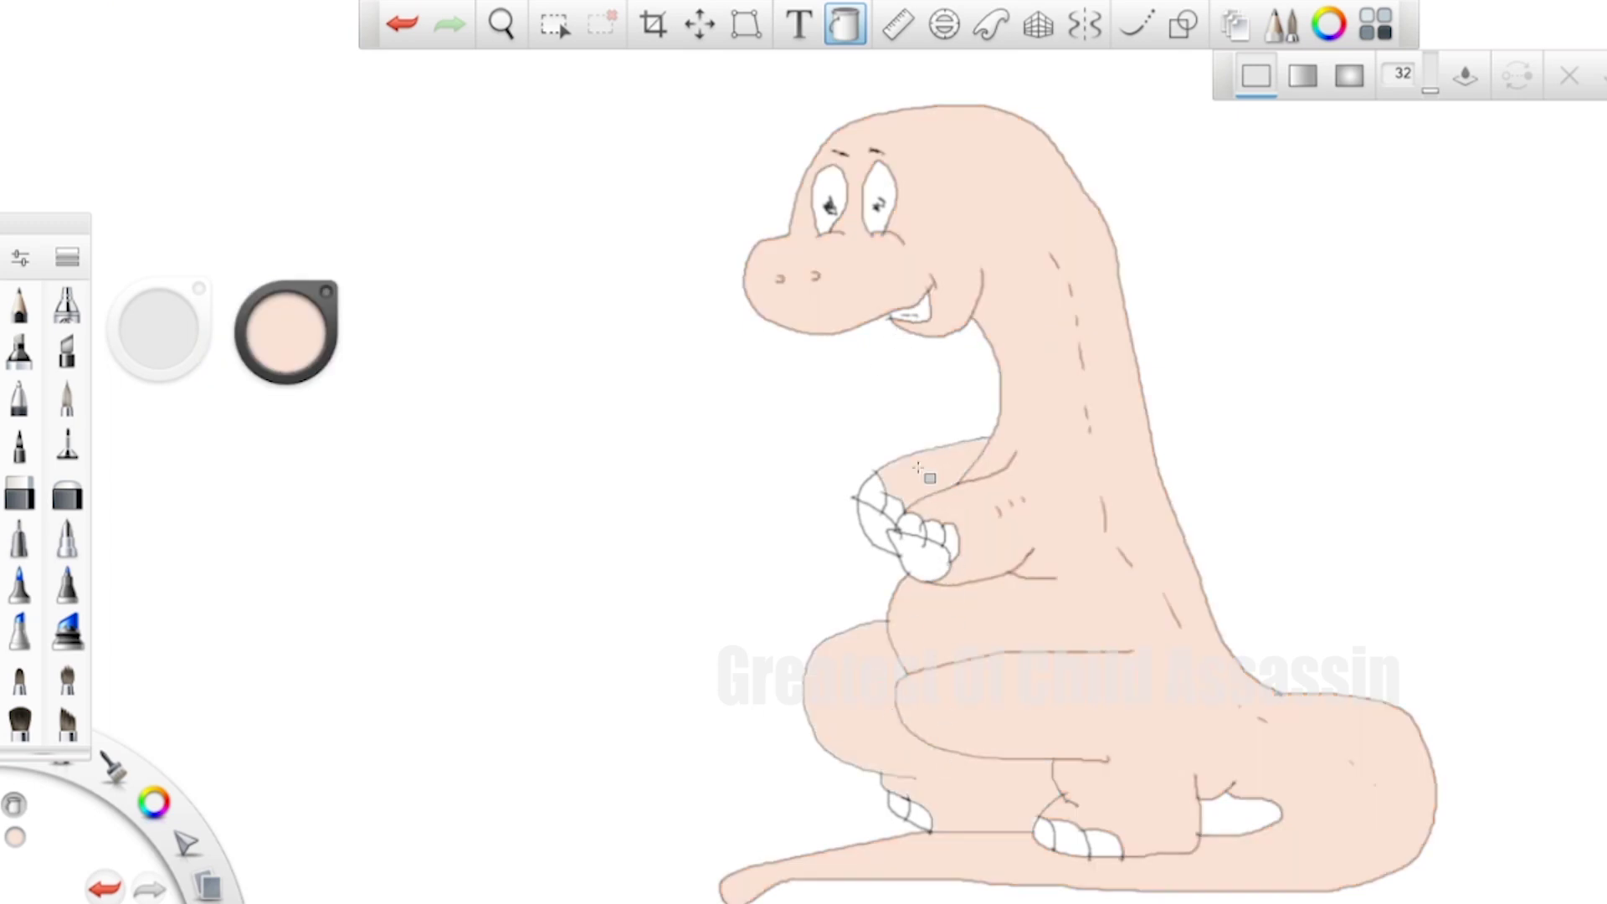
Fill the inside of the open mouth with light pink
left_click(302, 338)
left_click(324, 368)
left_click(916, 329)
key("ctrl+z")
left_click(918, 318)
Fill the palms of both hands with pale yellow
left_click(288, 350)
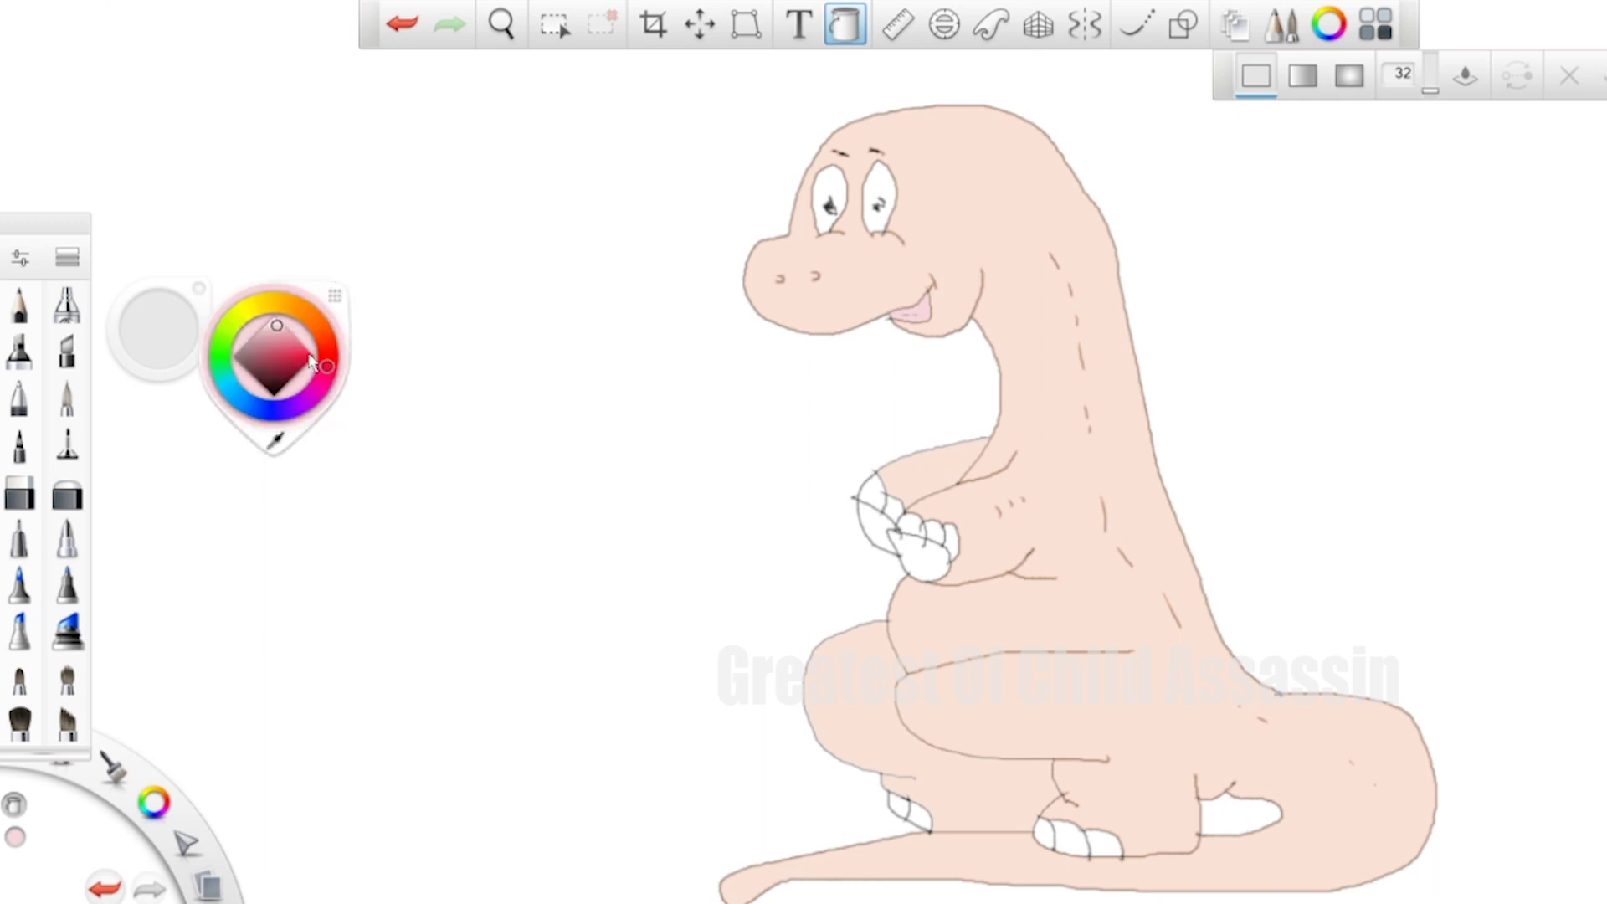
left_click(276, 303)
left_click(274, 328)
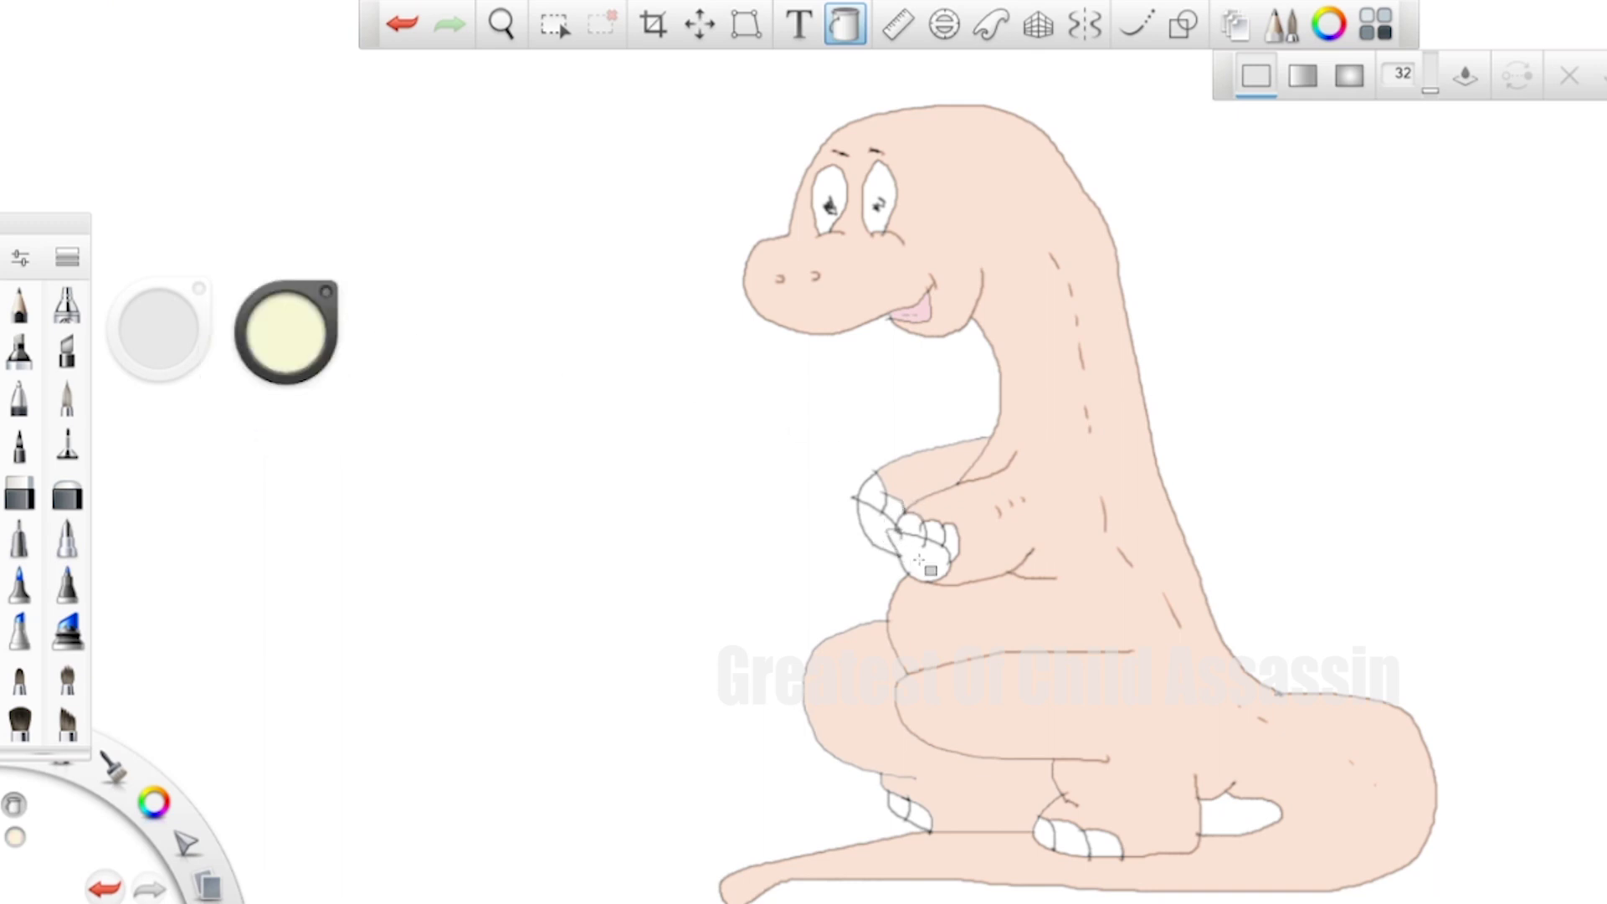
left_click(919, 563)
left_click(872, 538)
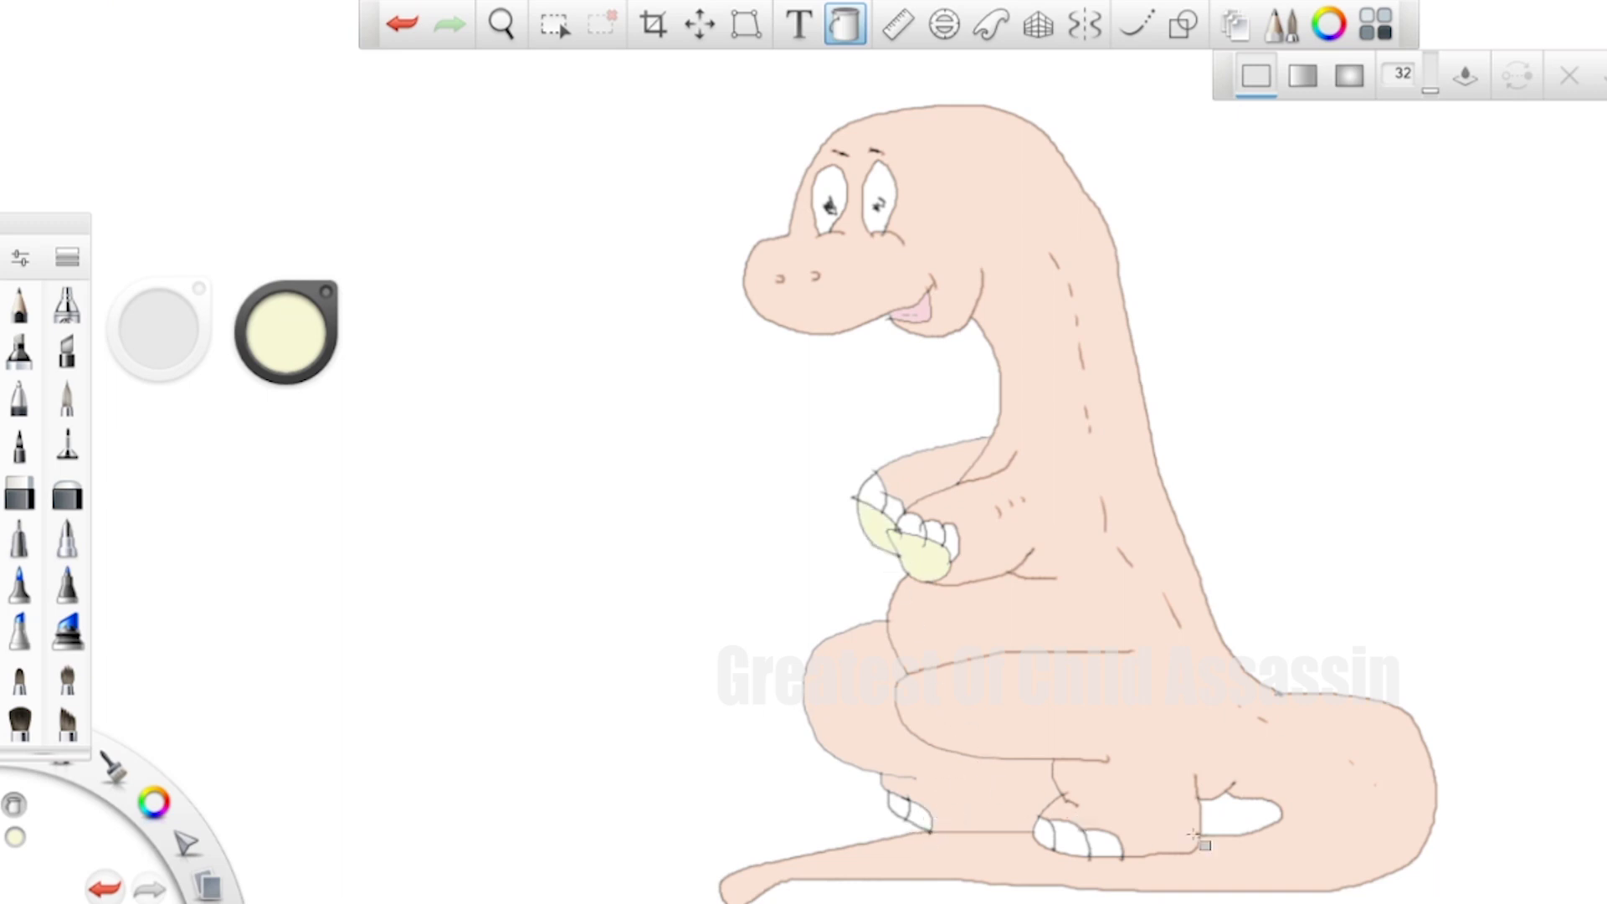
Fill both eyes with light blue
left_click(301, 353)
left_click(247, 381)
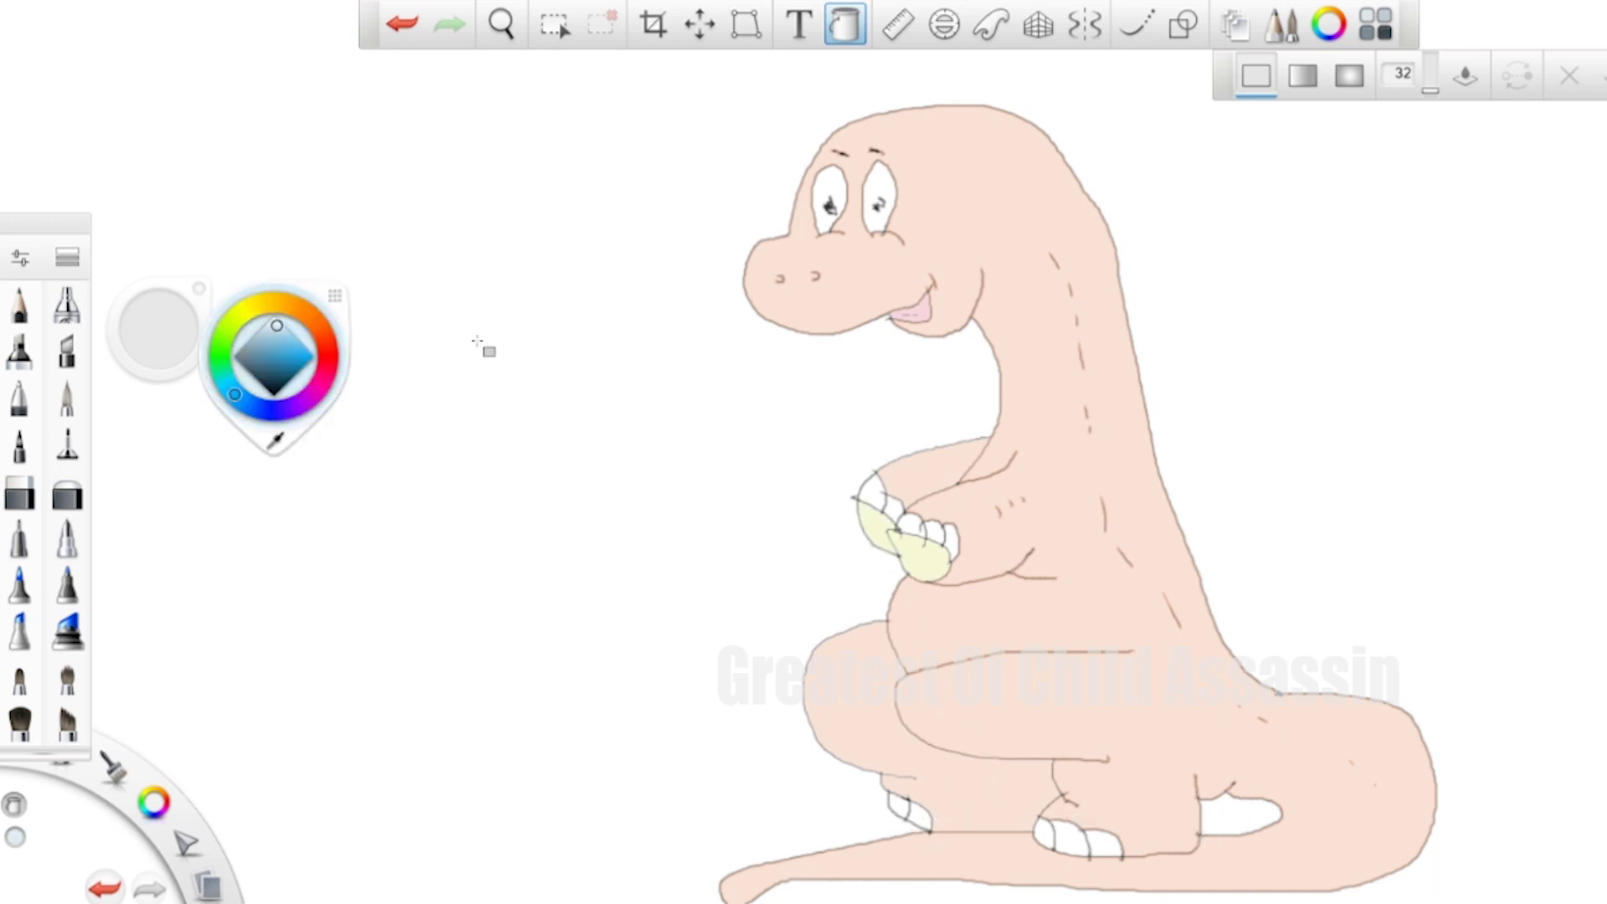
left_click(835, 199)
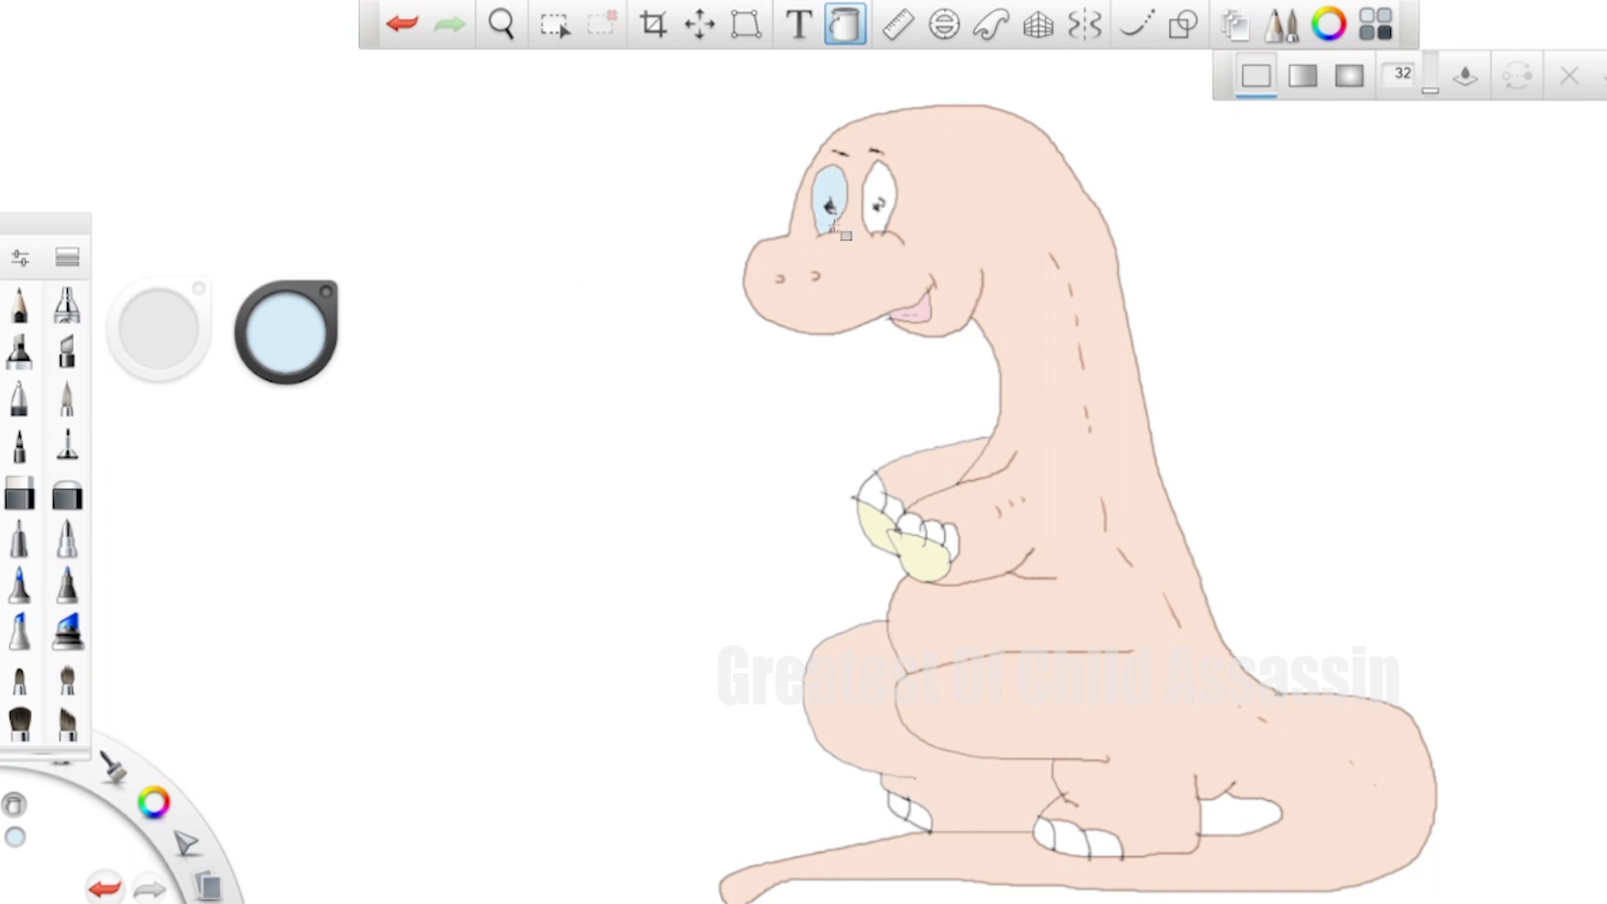
left_click(876, 205)
key("ctrl+z")
left_click(876, 201)
Fill the fingers of both hands with light pinkish purple
left_click(285, 343)
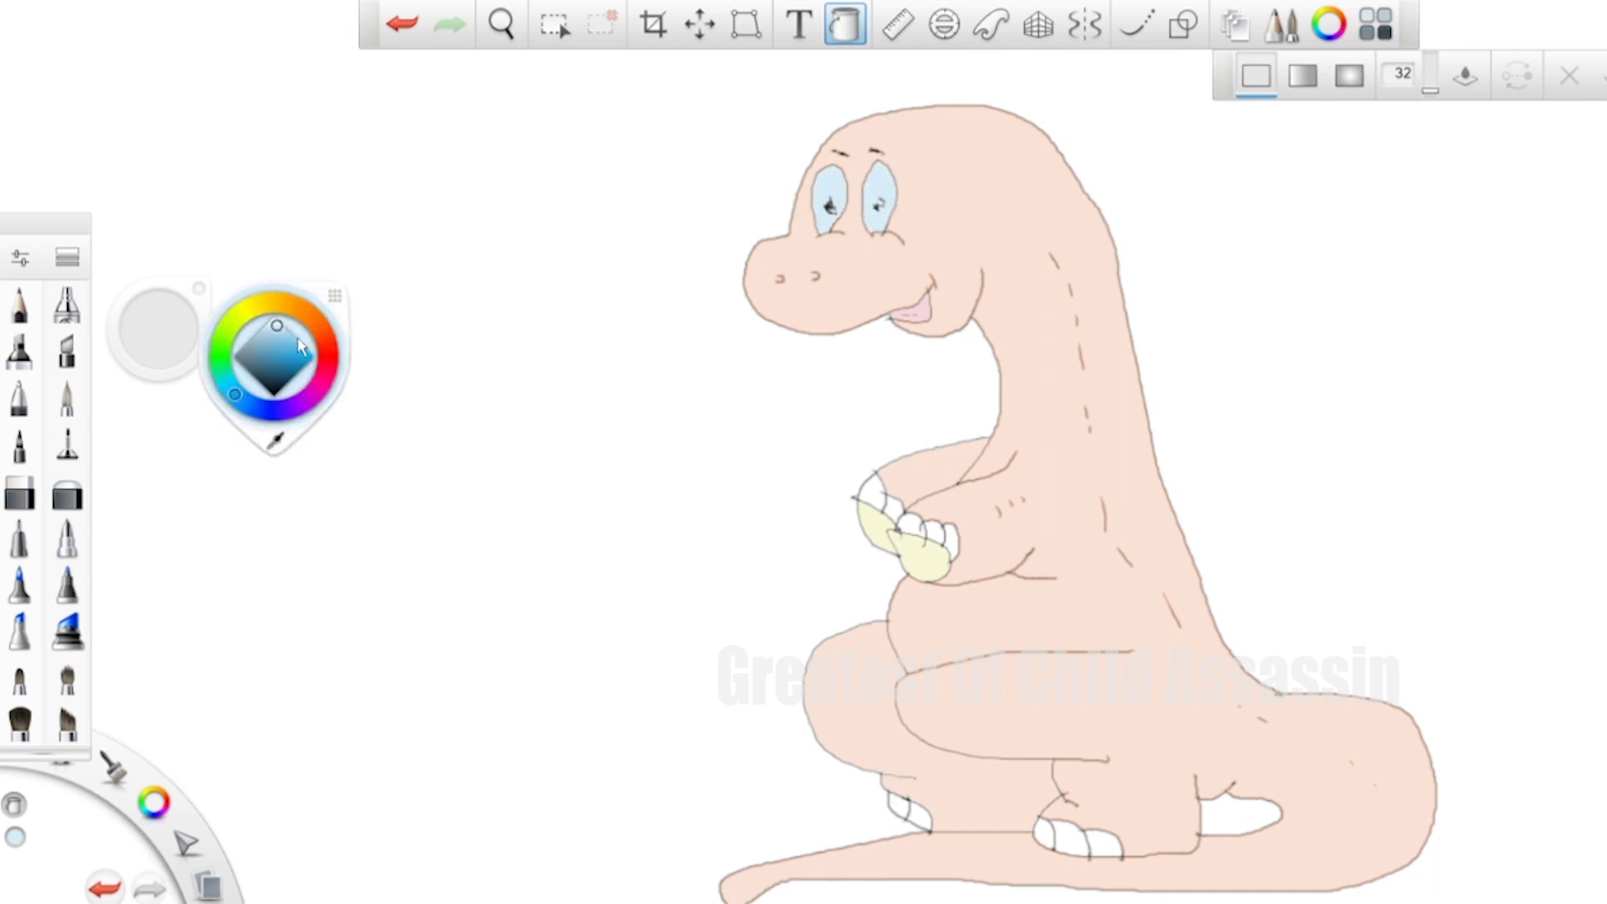
left_click(317, 401)
left_click(872, 492)
left_click(892, 507)
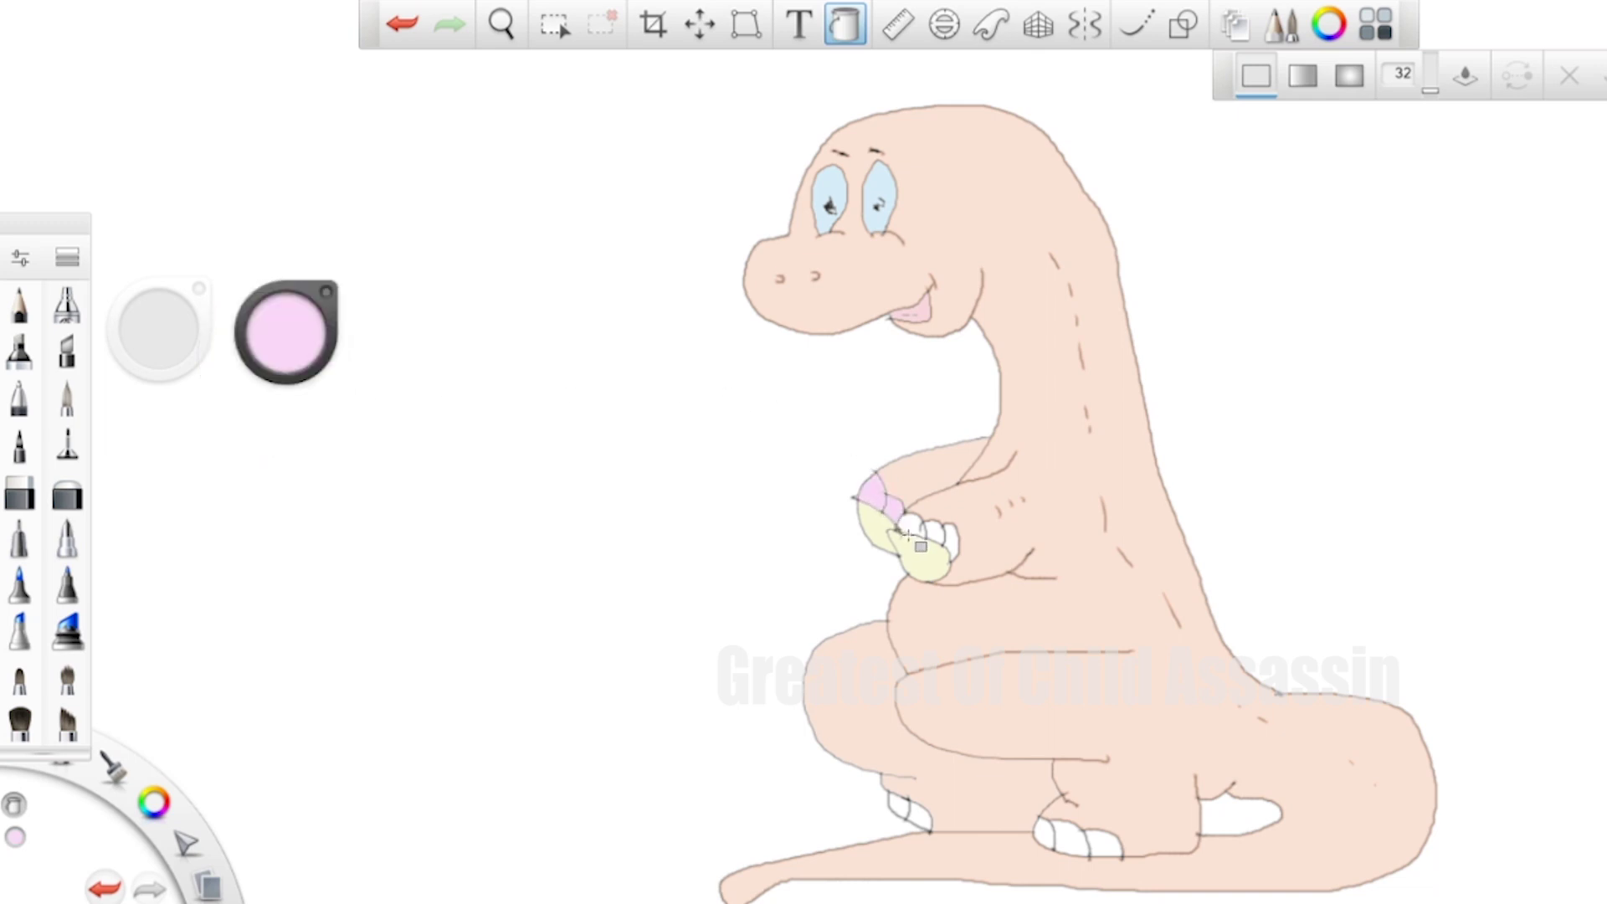
left_click(927, 536)
left_click(910, 527)
left_click(961, 560)
key("ctrl+z")
left_click(951, 544)
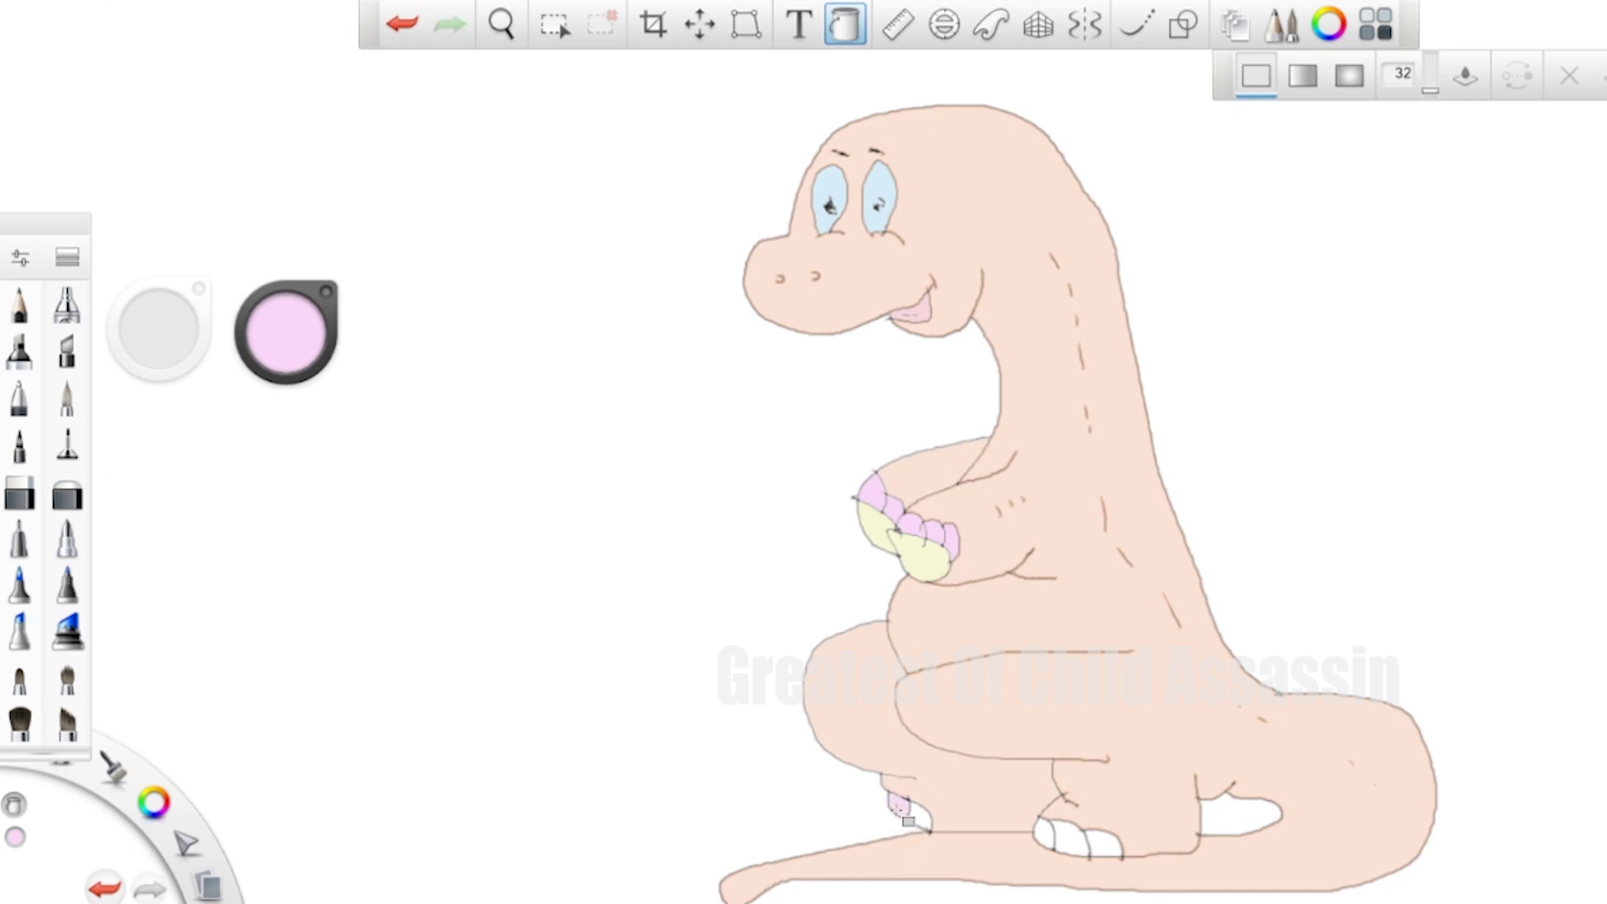
Fill the toes of both feet with the same light pinkish purple as the fingers
left_click(920, 824)
left_click(1052, 841)
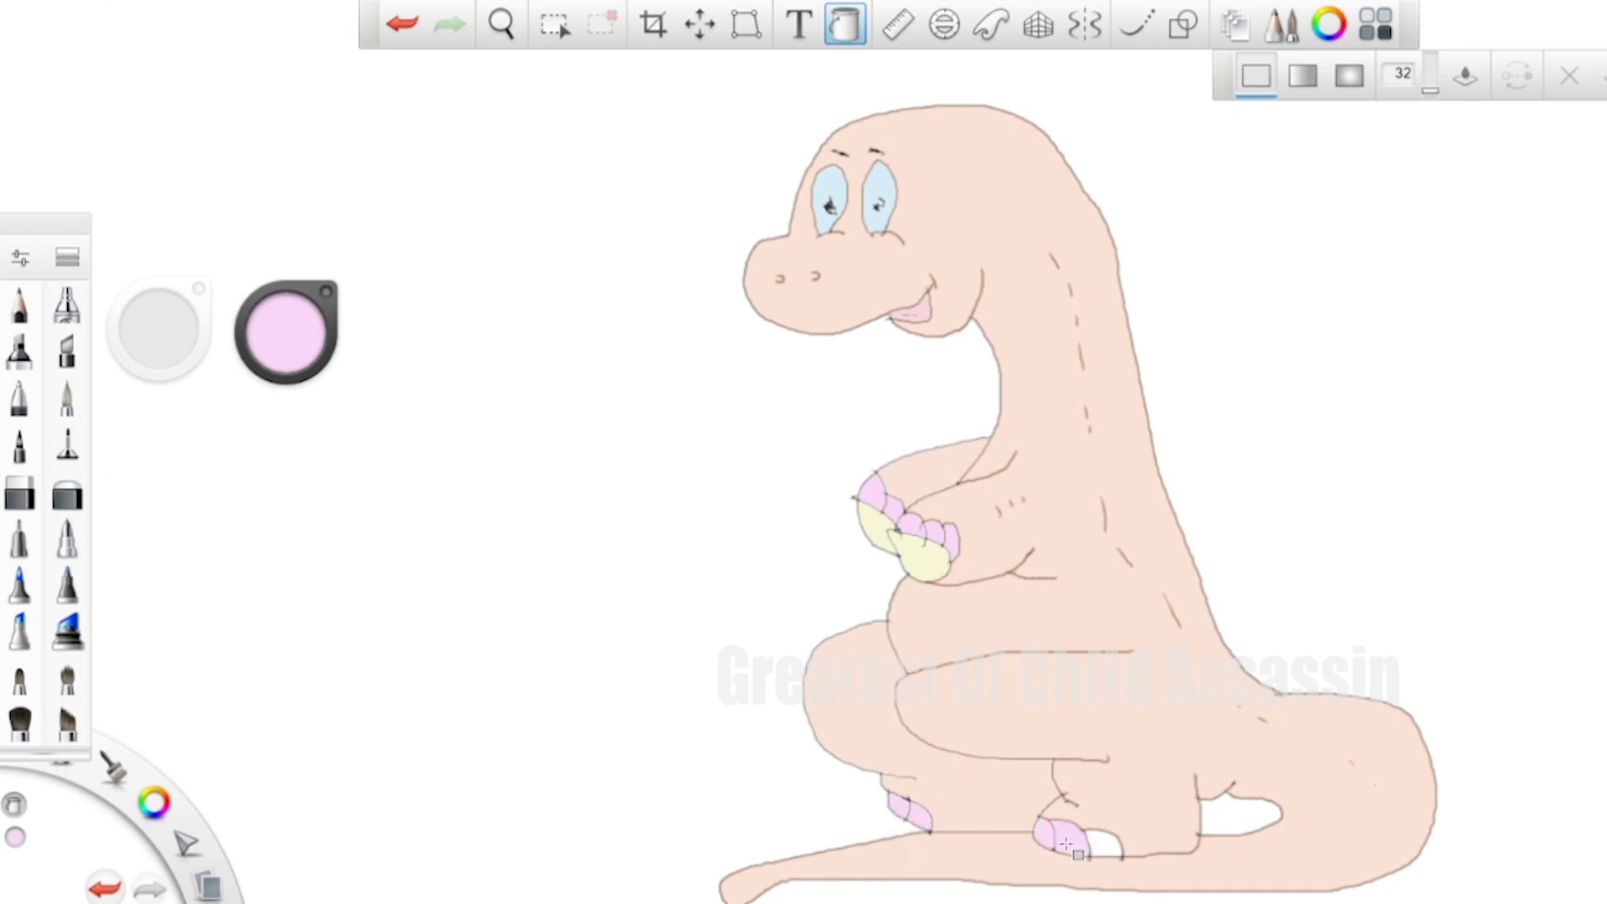
left_click(1080, 843)
left_click(1104, 845)
left_click(320, 364)
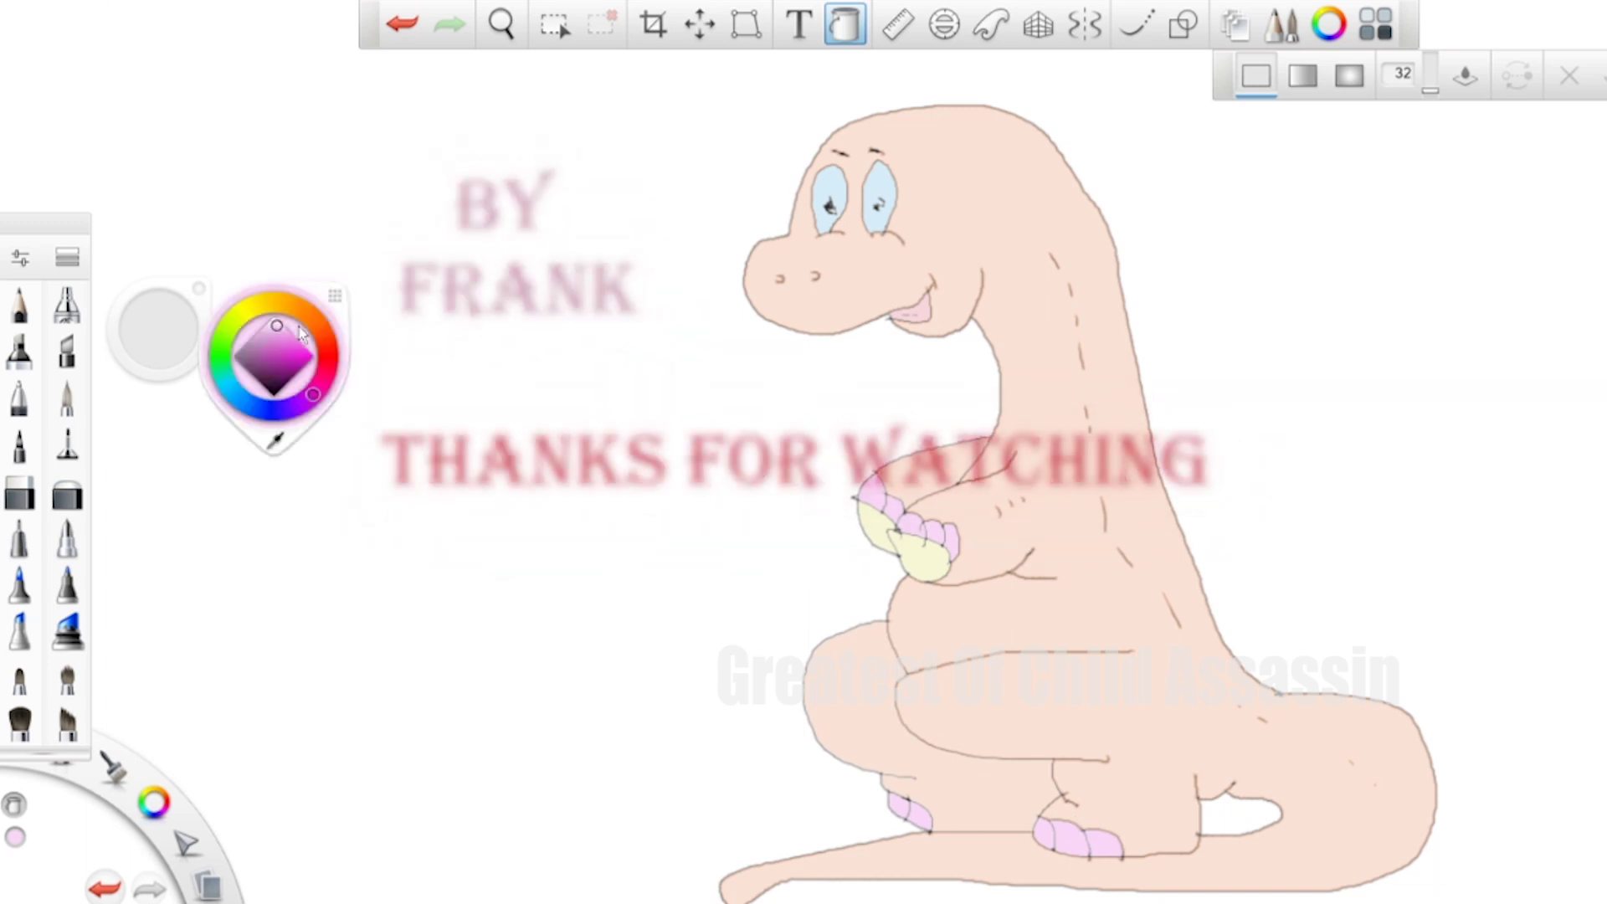